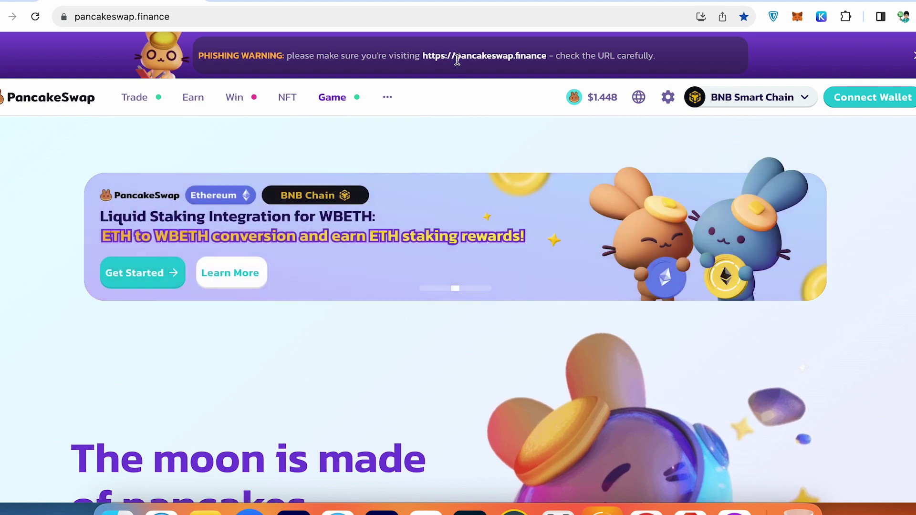
Check the official domain warning, then connect the MetaMask wallet to PancakeSwap.
left_click_drag(455, 60, 546, 56)
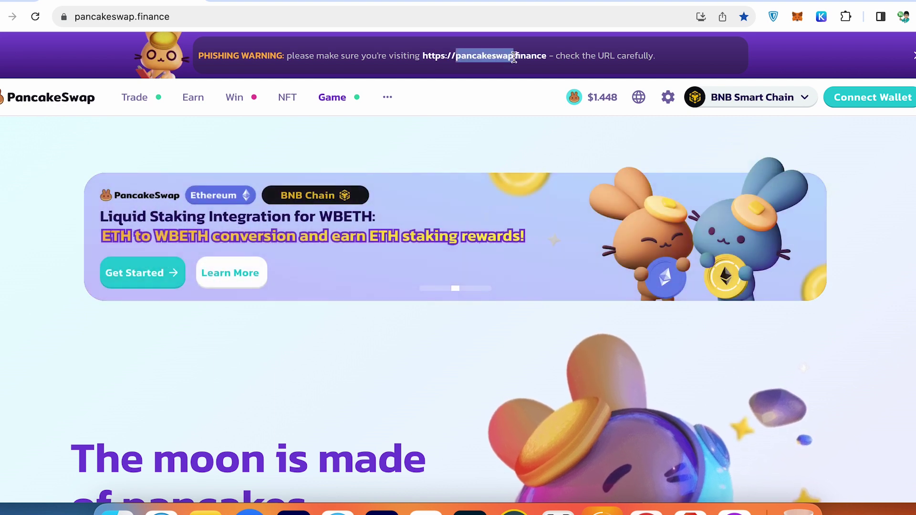
left_click(548, 56)
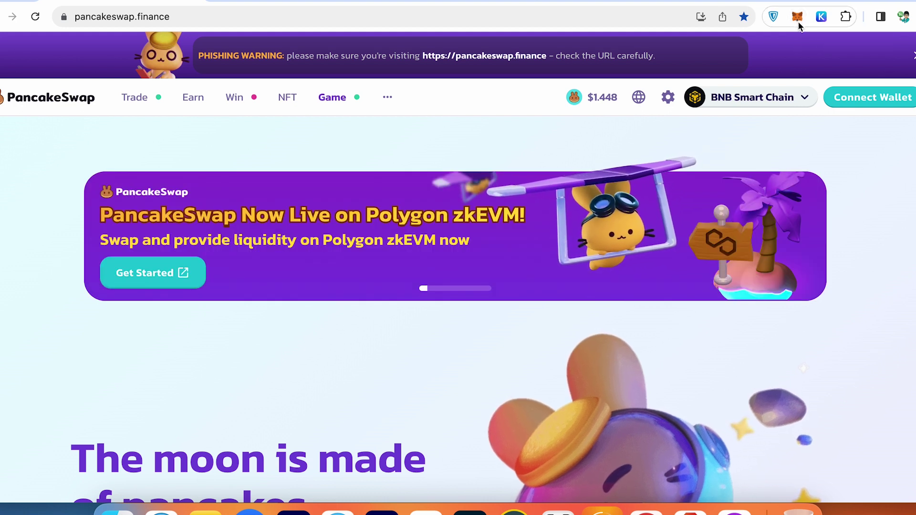
left_click(878, 100)
left_click(244, 261)
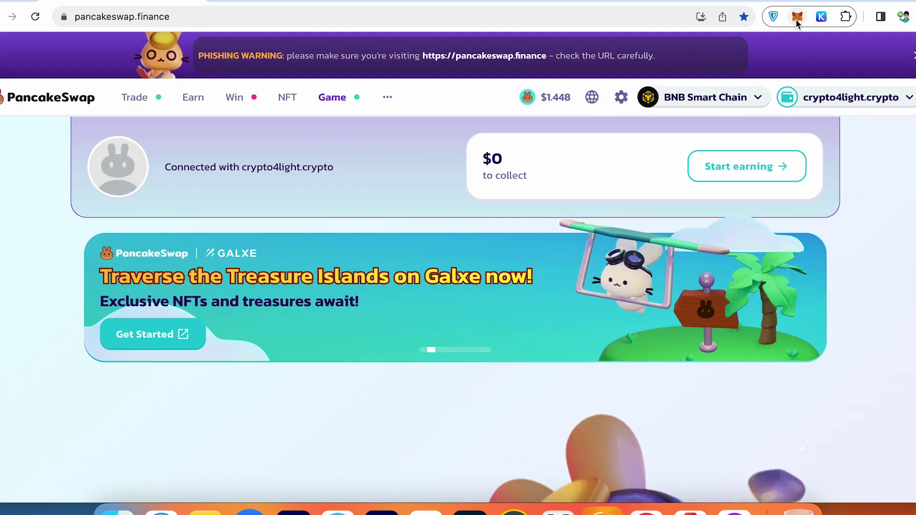
mouse_move(844, 98)
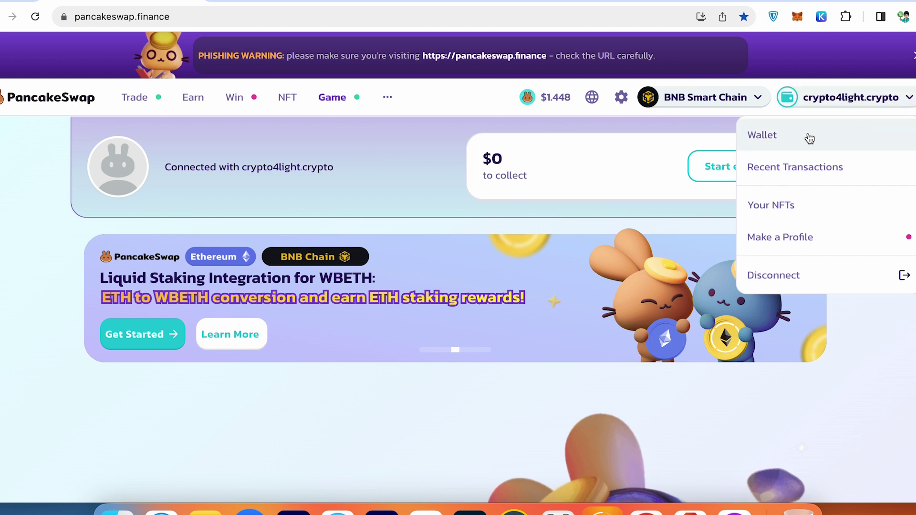
Review the wallet balances (0.036572 BNB, no CAKE) and close Your Wallet.
left_click(811, 135)
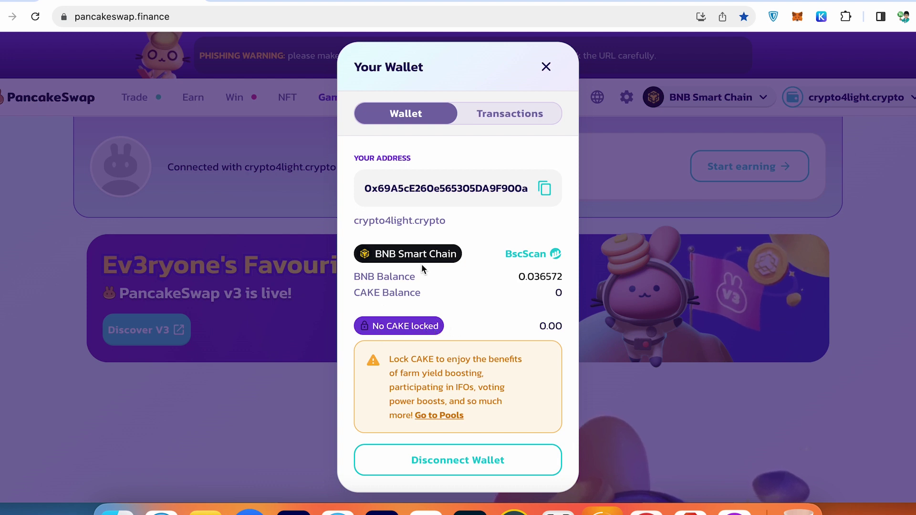
left_click(448, 470)
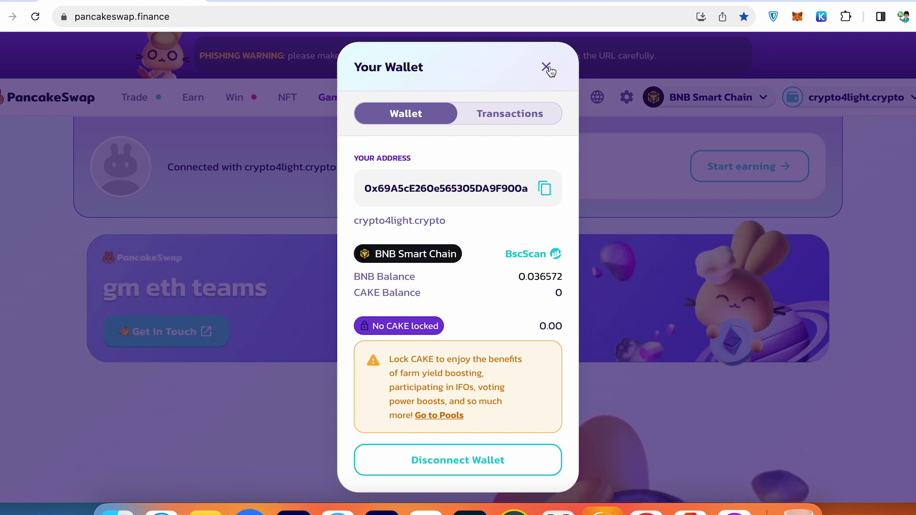
left_click(549, 69)
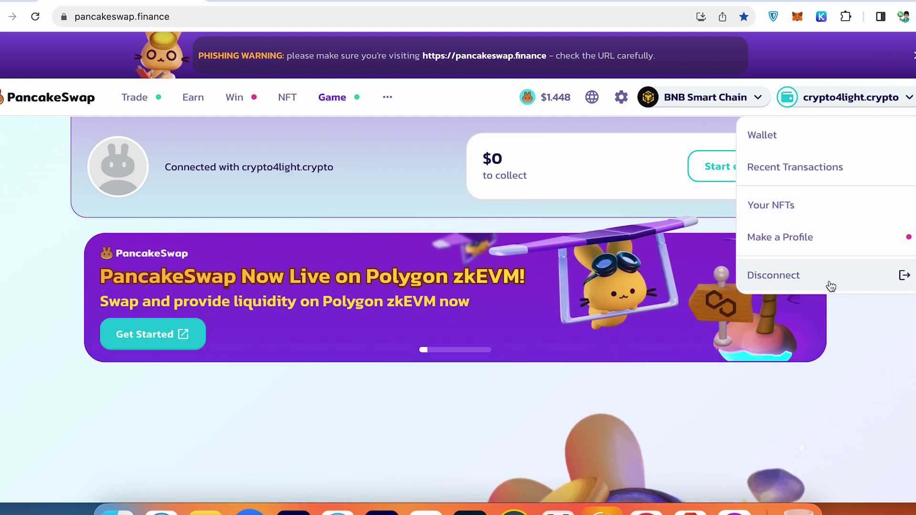
mouse_move(705, 97)
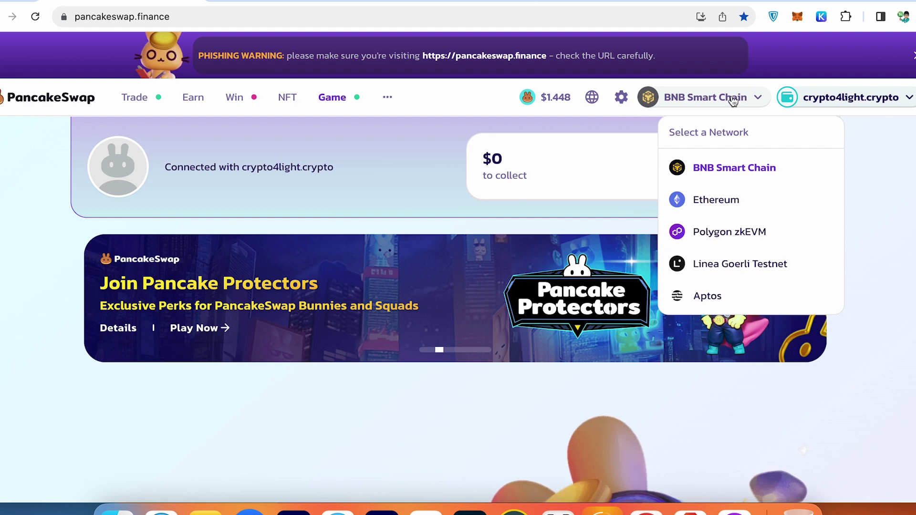
left_click(621, 98)
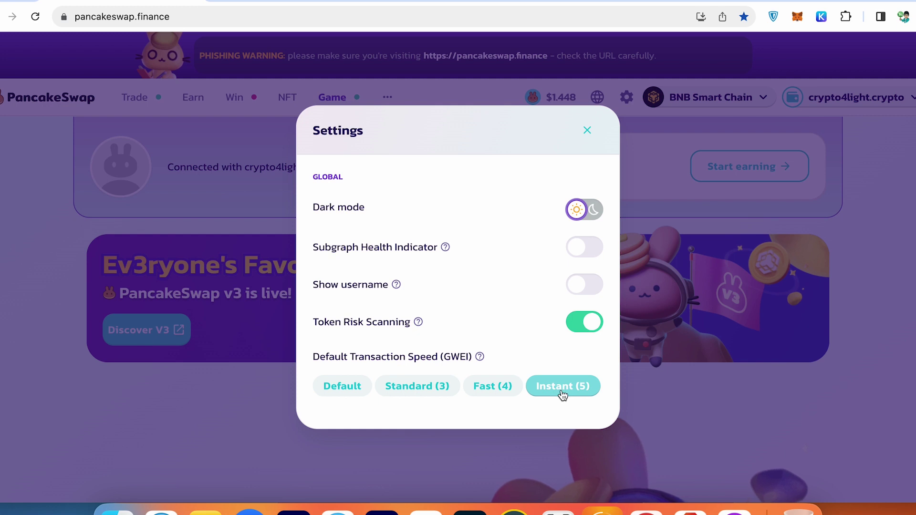
left_click(596, 97)
scroll(596, 191, "down", 3)
scroll(601, 214, "down", 3)
scroll(601, 234, "down", 2)
scroll(592, 224, "up", 3)
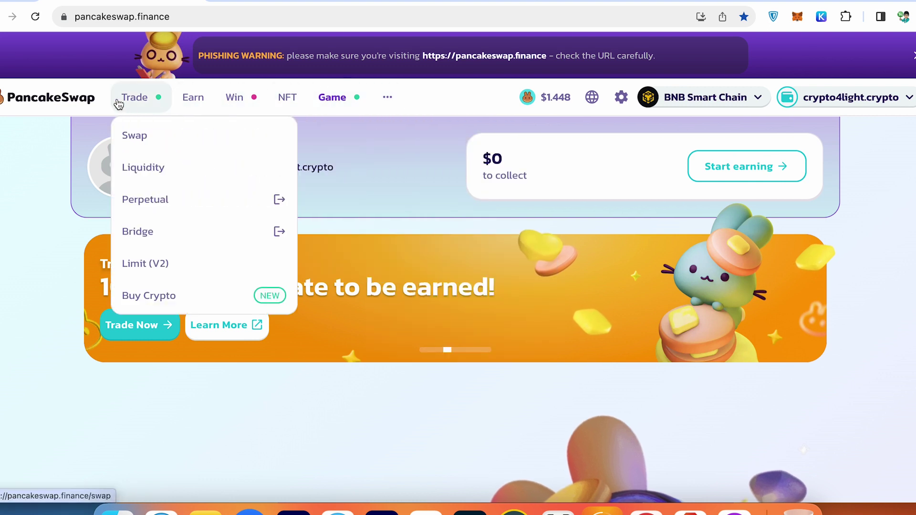
Browse the IFO page and Voting proposals, then return to Teams & Profiles.
mouse_move(387, 97)
left_click(395, 170)
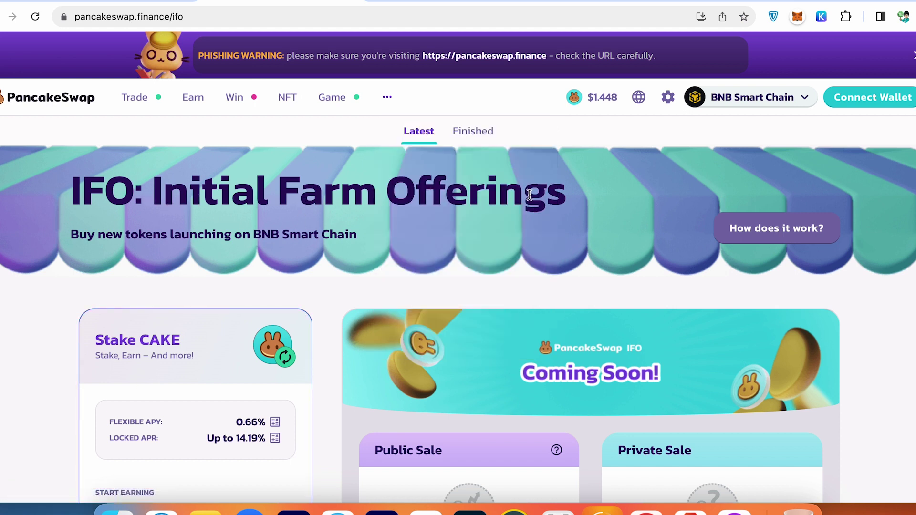
scroll(291, 228, "down", 3)
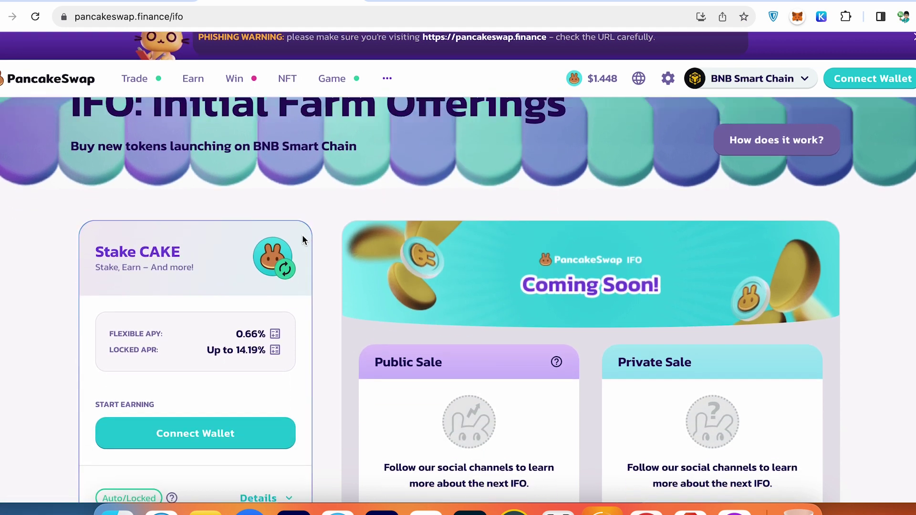
scroll(229, 286, "down", 1)
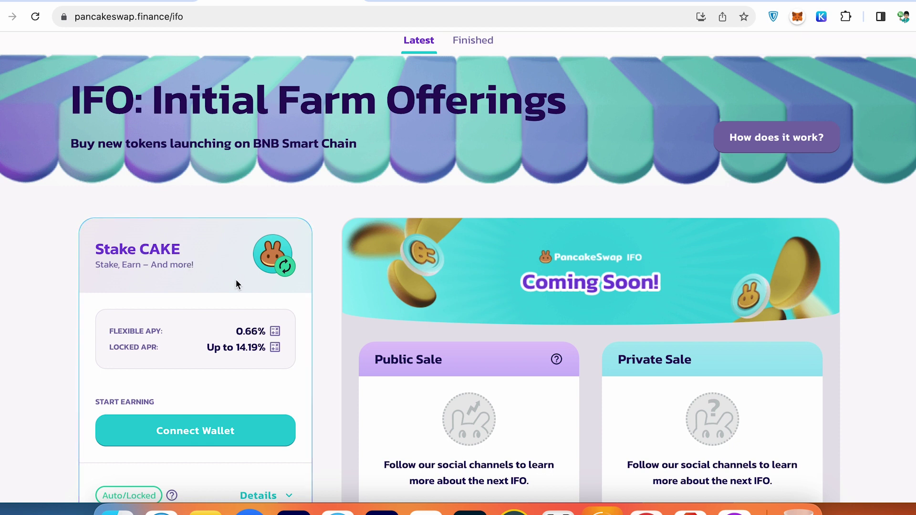
scroll(331, 276, "down", 2)
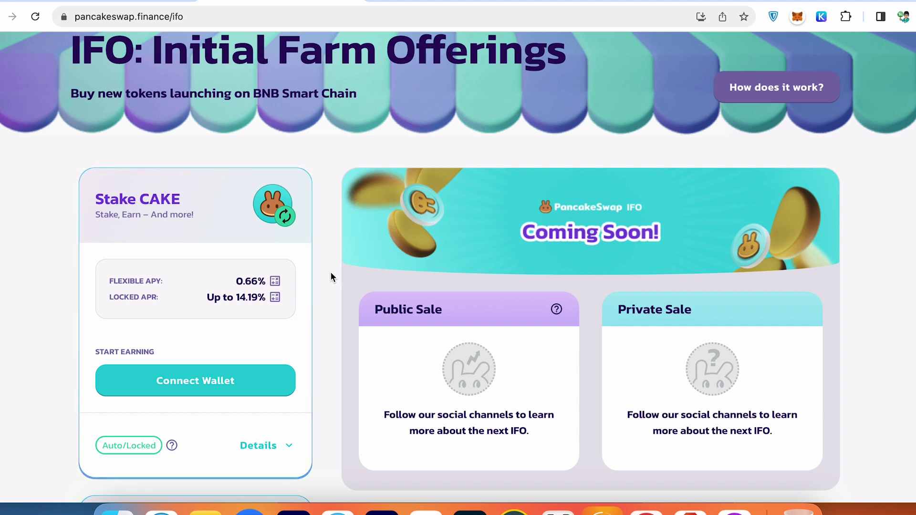
scroll(332, 277, "down", 2)
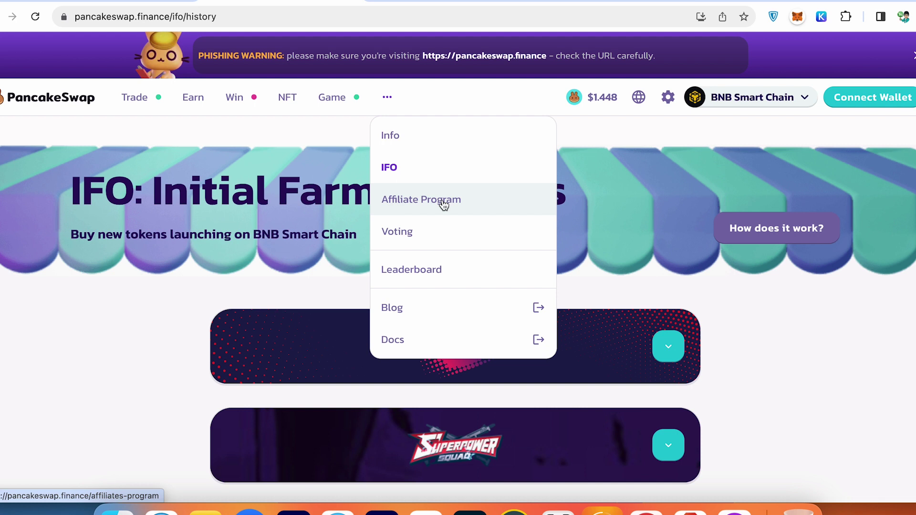
left_click(432, 234)
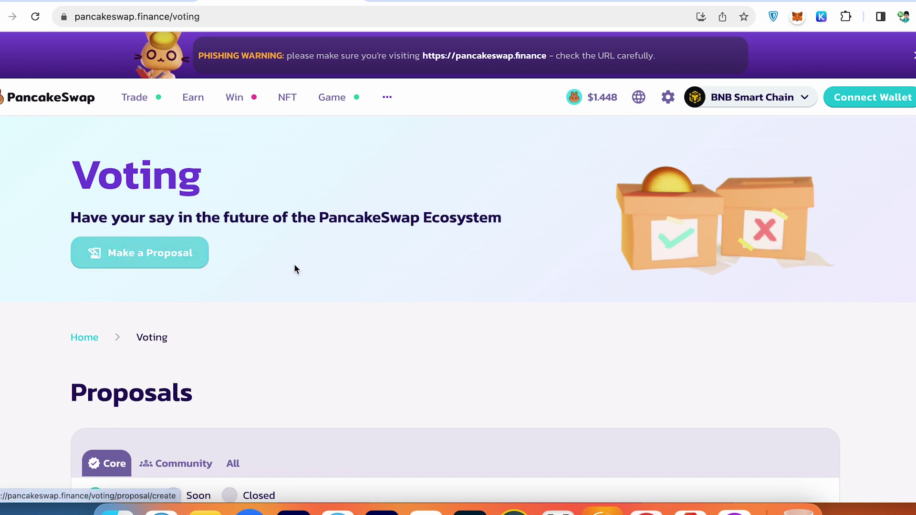
key("alt+Left")
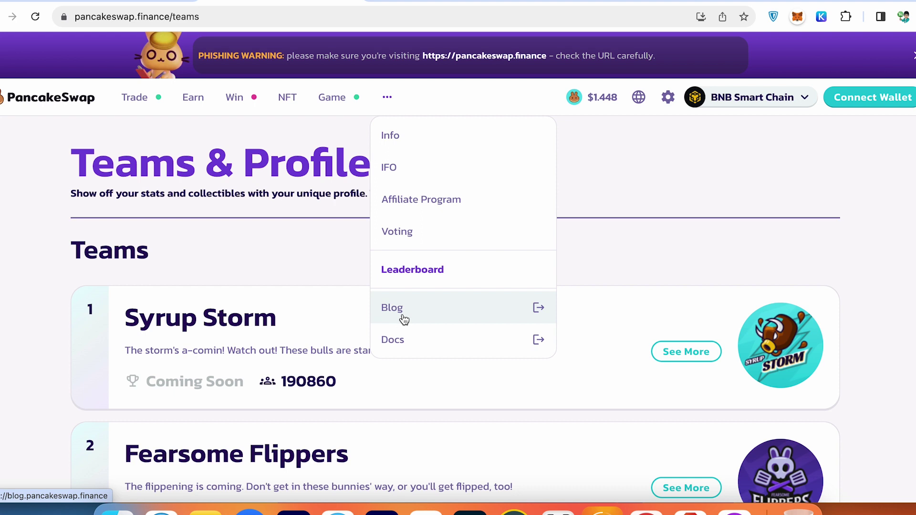
mouse_move(332, 97)
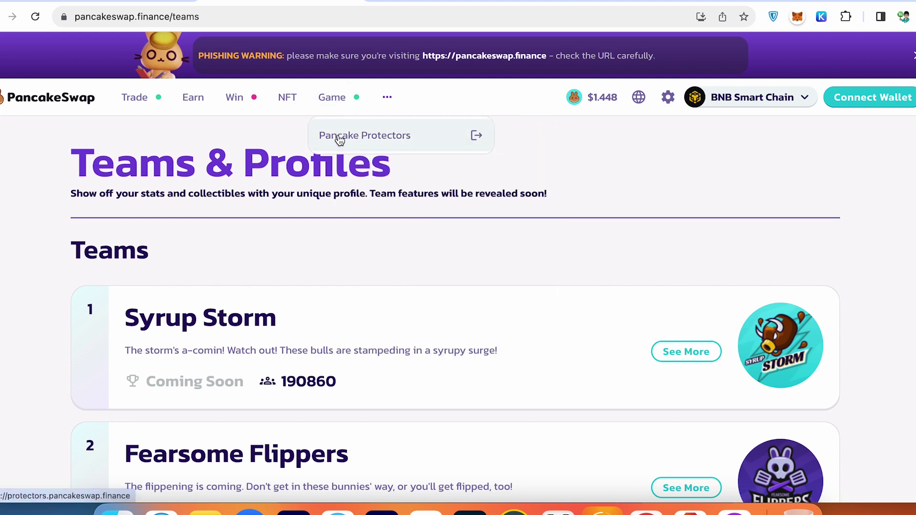
Launch Pancake Protectors, sign in with MetaMask, and summon a recruit.
left_click(340, 144)
left_click(450, 413)
left_click(466, 463)
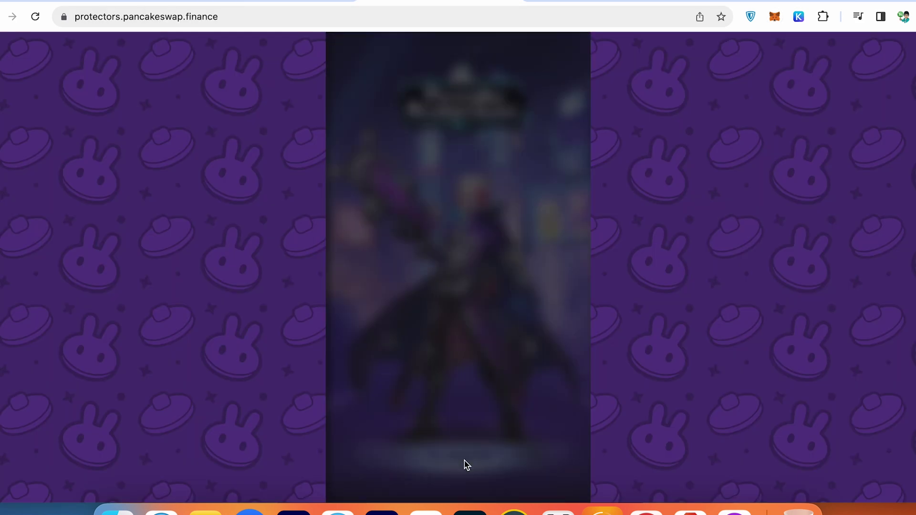
left_click(403, 239)
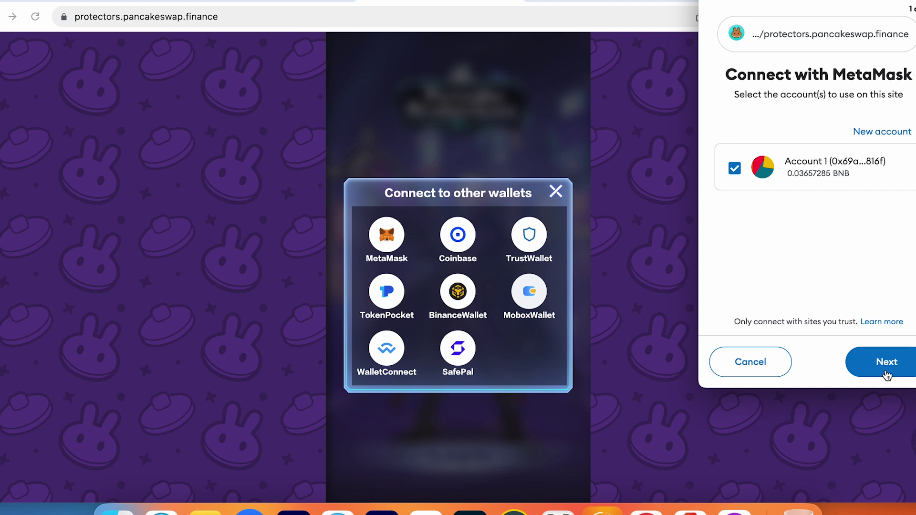
left_click(879, 367)
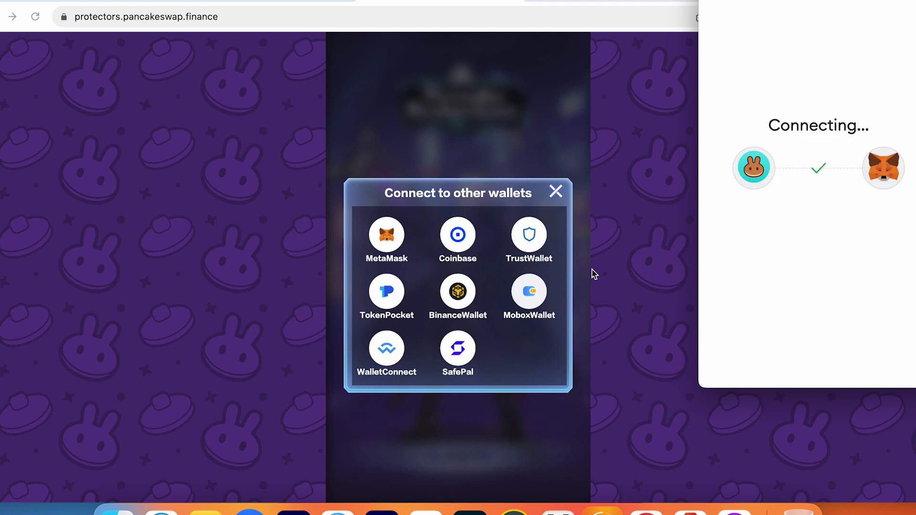
left_click(826, 423)
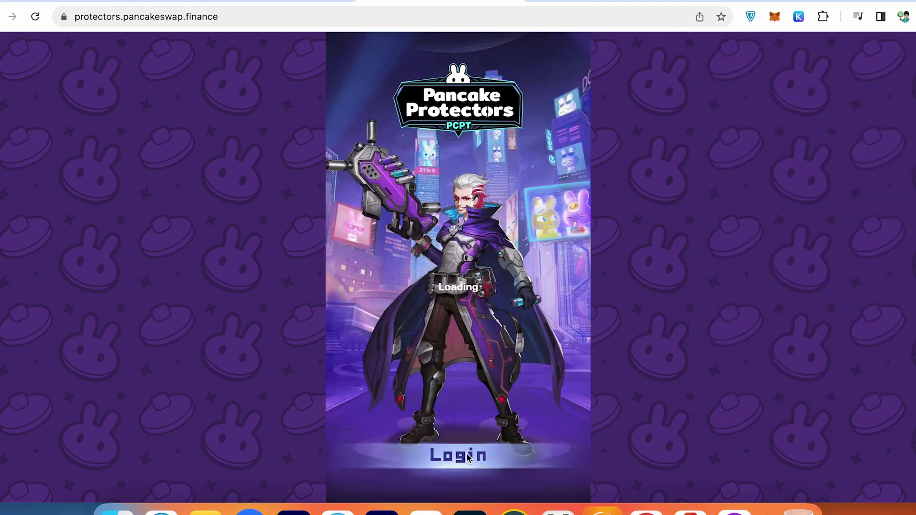
left_click(469, 458)
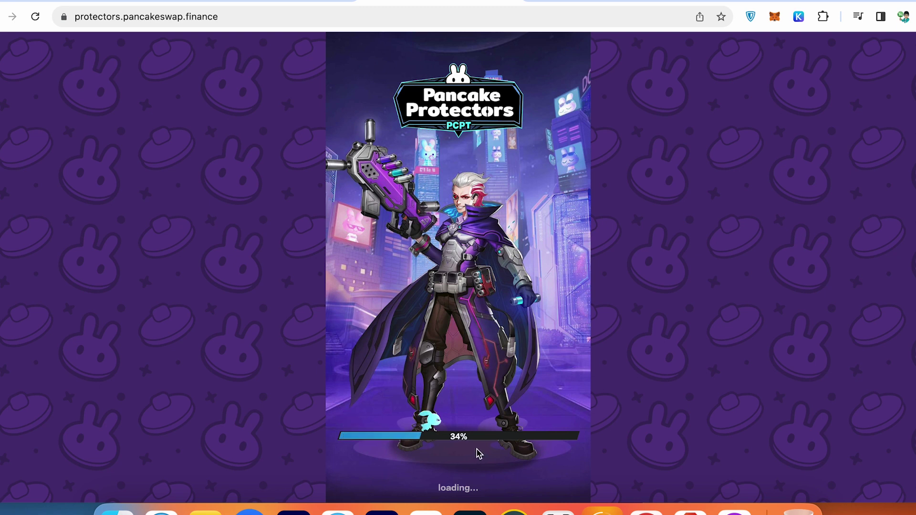
left_click(404, 432)
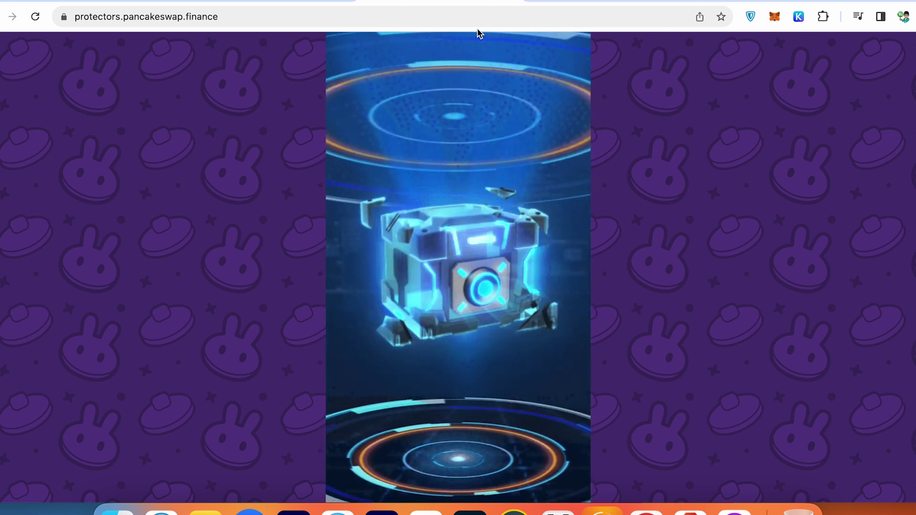
mouse_move(288, 97)
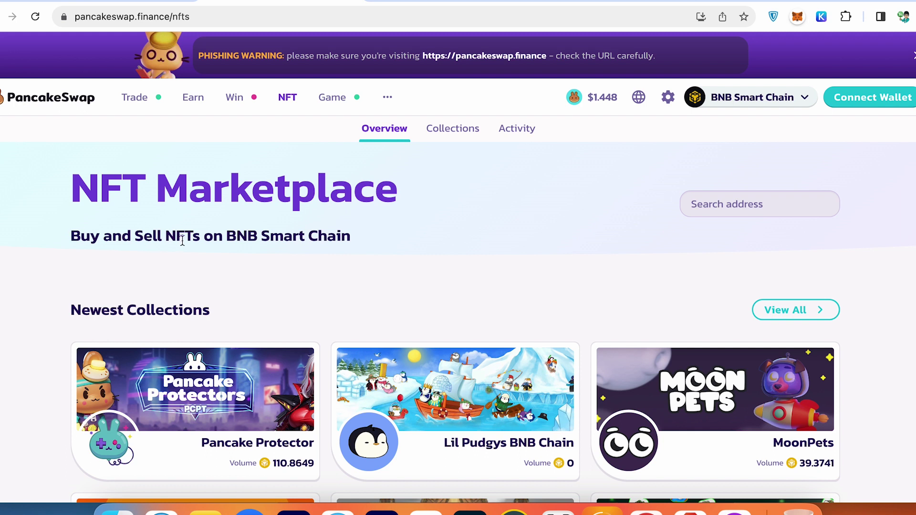
Browse the Prediction, Lottery, Pottery and Trading Competition pages, ending on Earn > Farms.
mouse_move(234, 97)
left_click(240, 101)
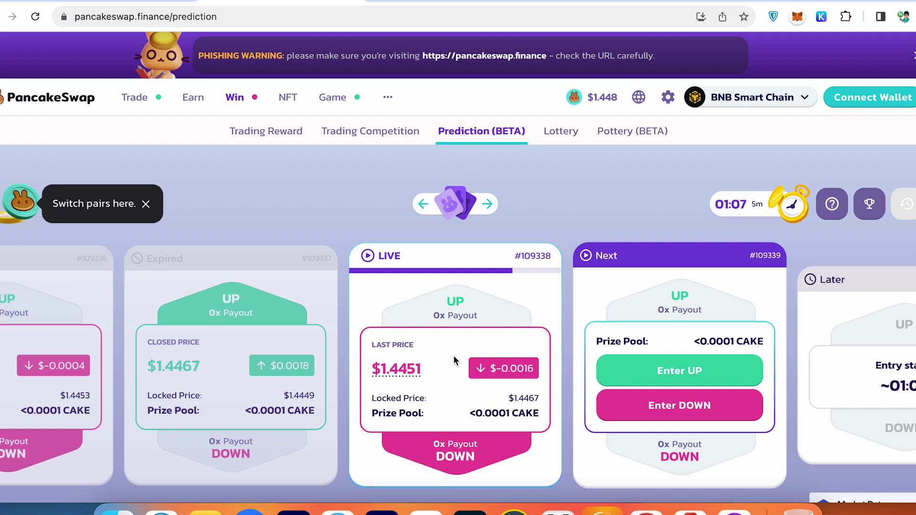
left_click(572, 137)
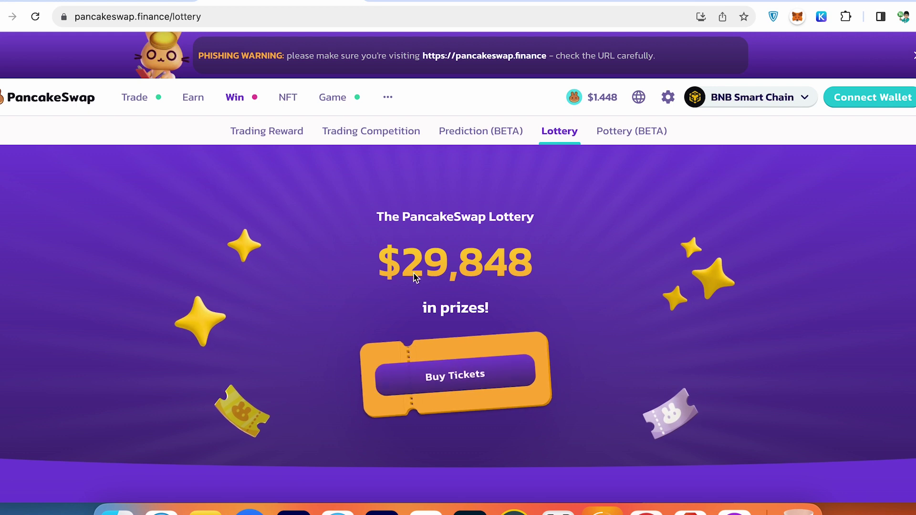
left_click(627, 135)
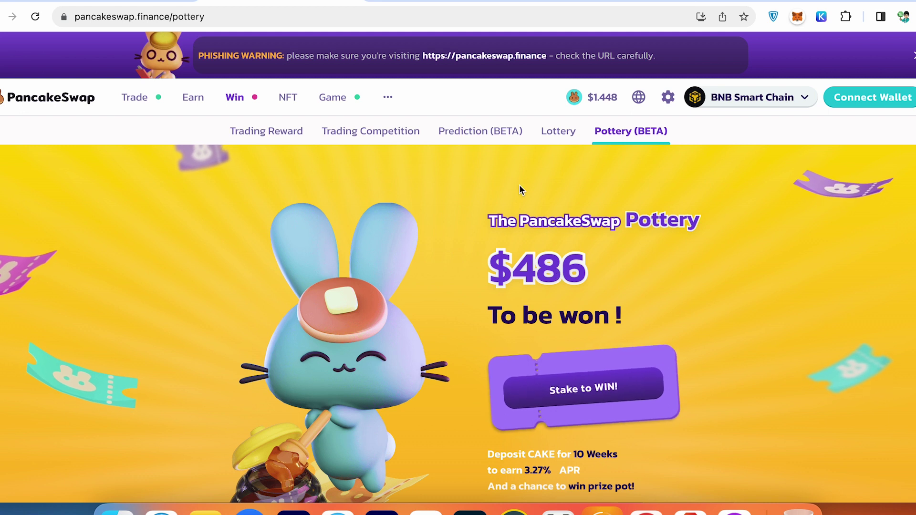
left_click(375, 136)
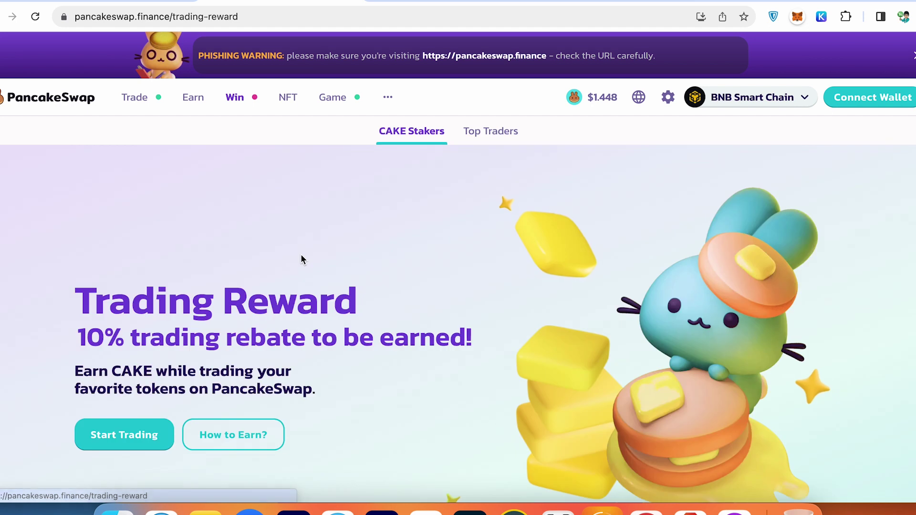
left_click(193, 98)
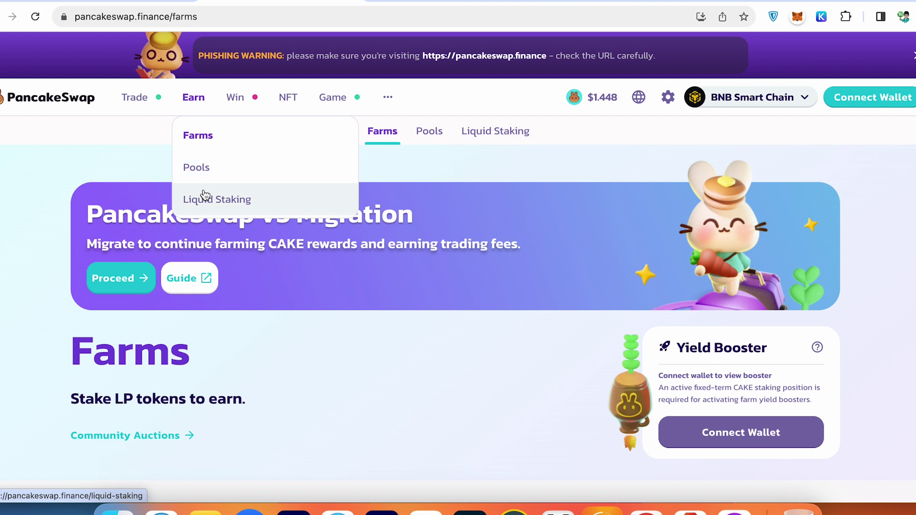
Review the CAKE-BNB farm's ROI Calculator from the Farms list.
scroll(142, 143, "down", 5)
scroll(128, 182, "down", 5)
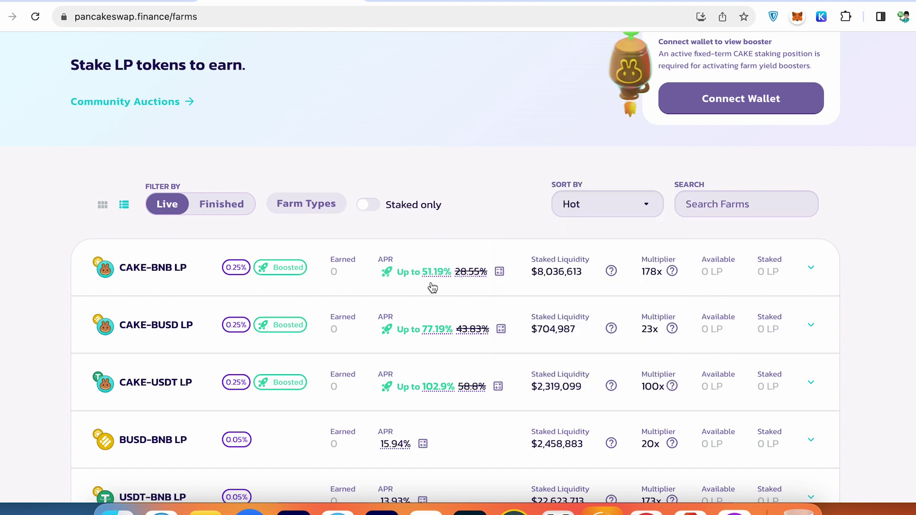
left_click(429, 275)
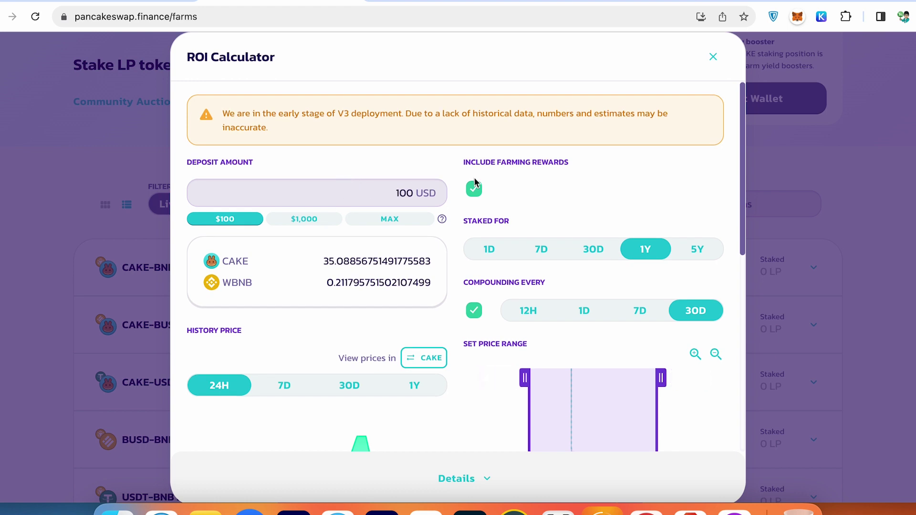
scroll(629, 153, "down", 2)
scroll(630, 147, "down", 5)
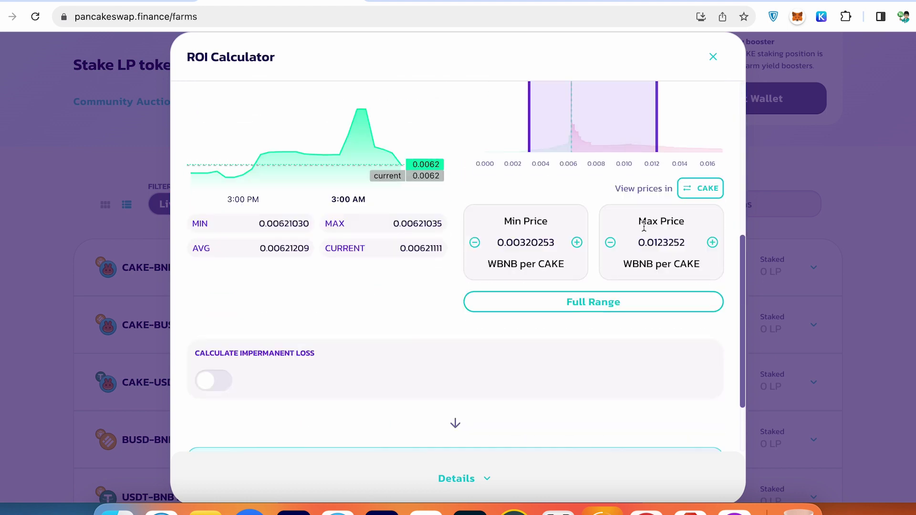
scroll(646, 229, "up", 6)
scroll(521, 198, "up", 1)
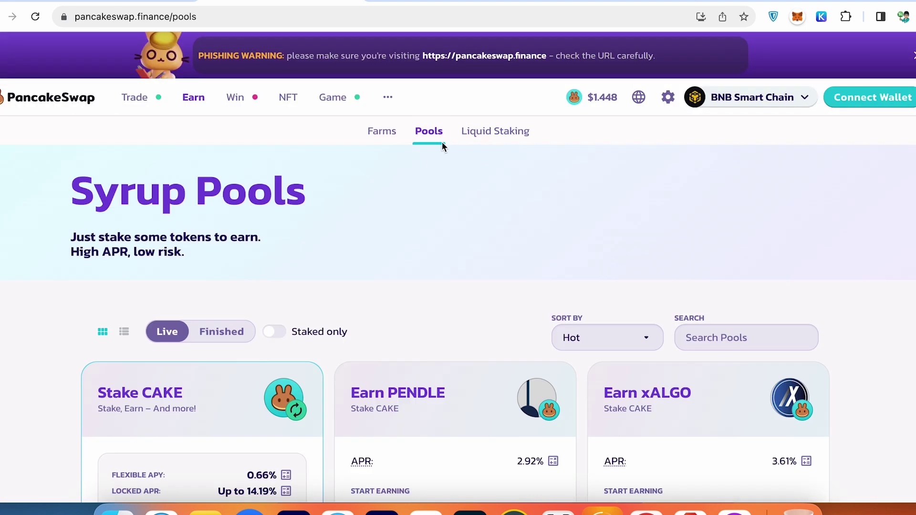
Estimate locked Stake CAKE returns for 1000 USD over 10 weeks ($6.28).
scroll(436, 147, "down", 5)
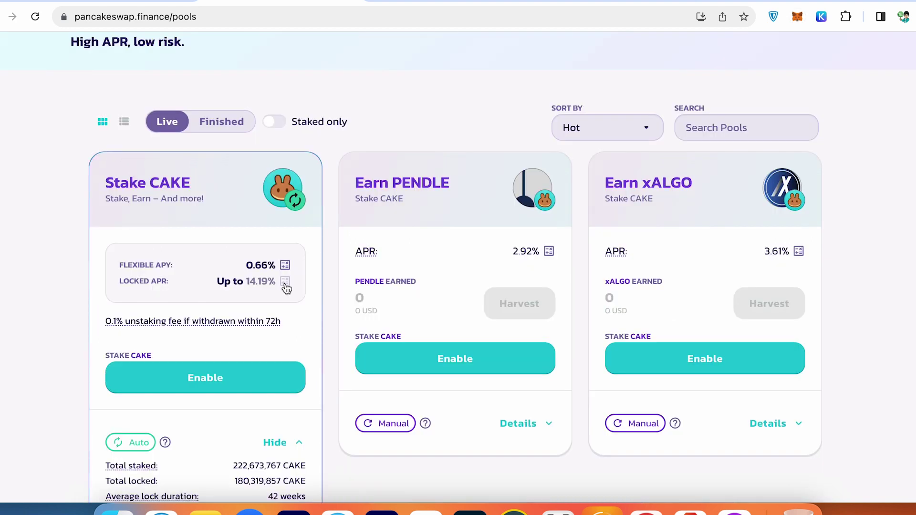
left_click(285, 282)
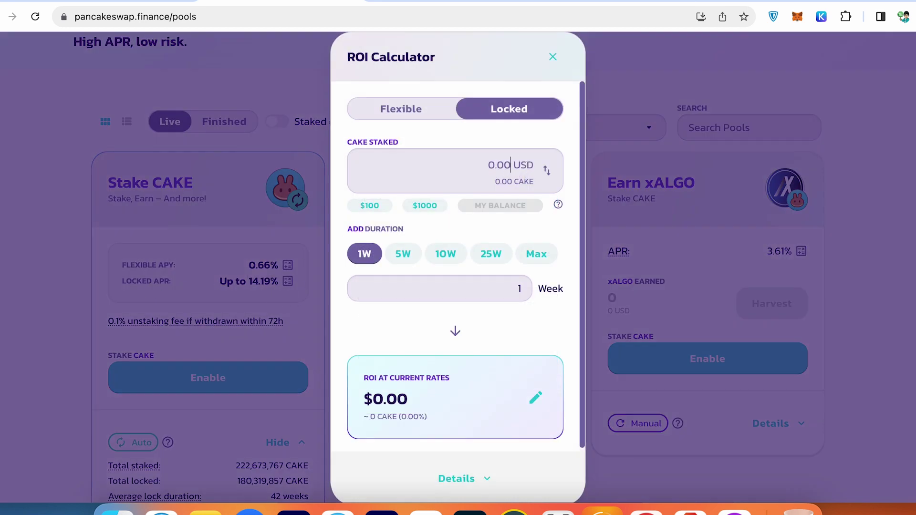
type("1000")
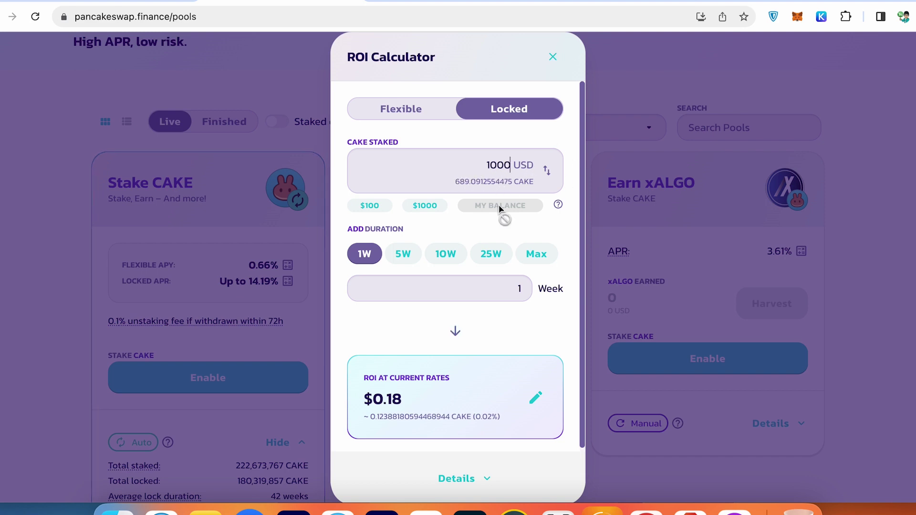
scroll(561, 186, "down", 1)
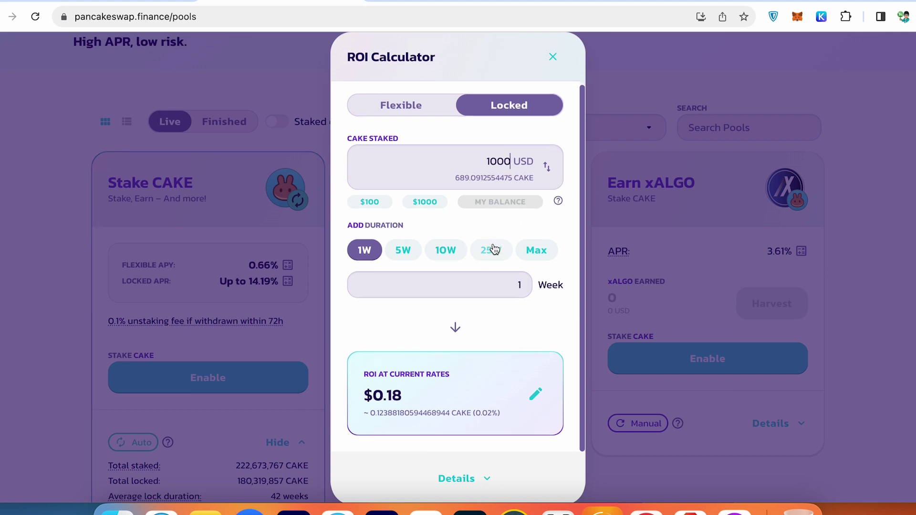
left_click(445, 253)
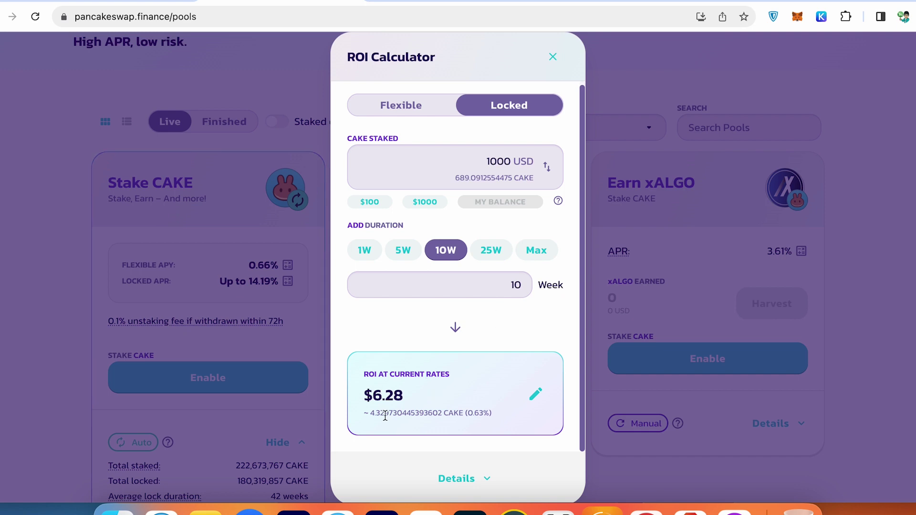
key("Escape")
Scan the Pools page and open Liquid Staking for ETH / WBETH.
scroll(496, 118, "down", 7)
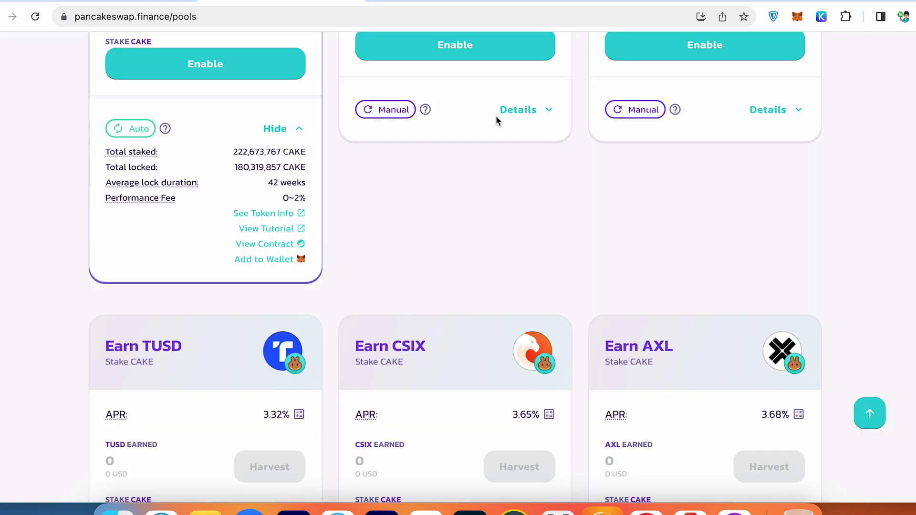
scroll(513, 192, "down", 4)
scroll(563, 119, "down", 1)
scroll(572, 144, "up", 6)
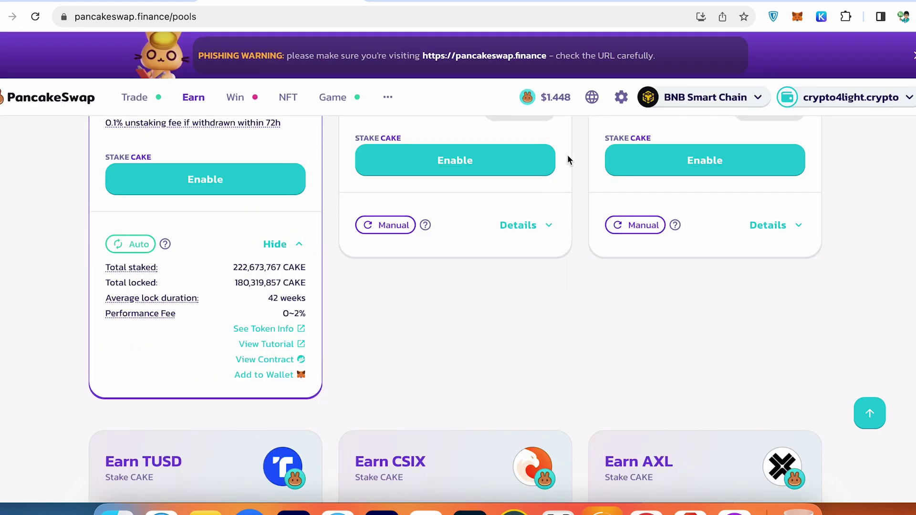
scroll(565, 172, "up", 10)
left_click(515, 134)
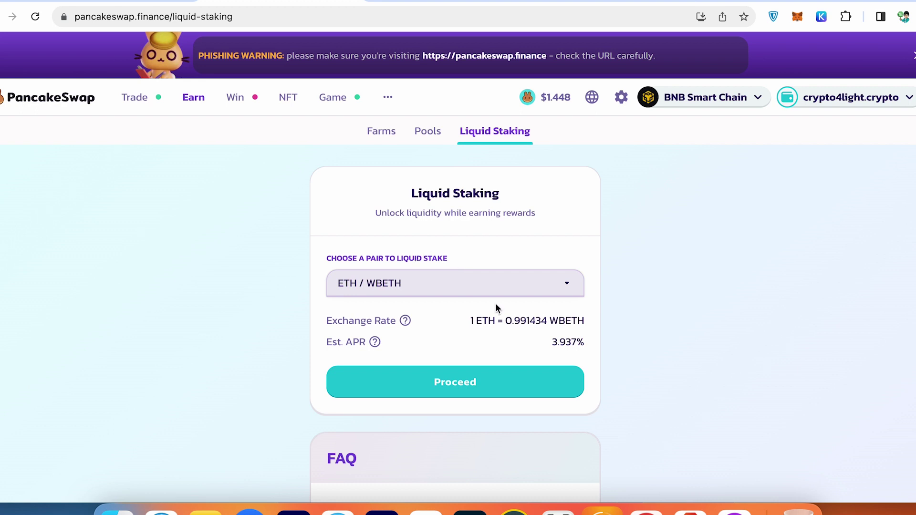
mouse_move(374, 342)
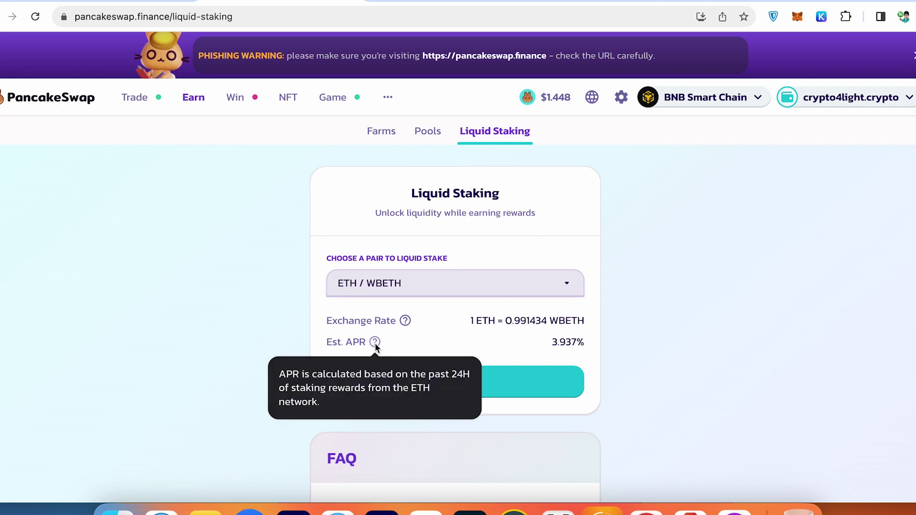
Return to the PancakeSwap home page, then open the BNB-to-CAKE Swap page.
left_click(48, 96)
mouse_move(135, 98)
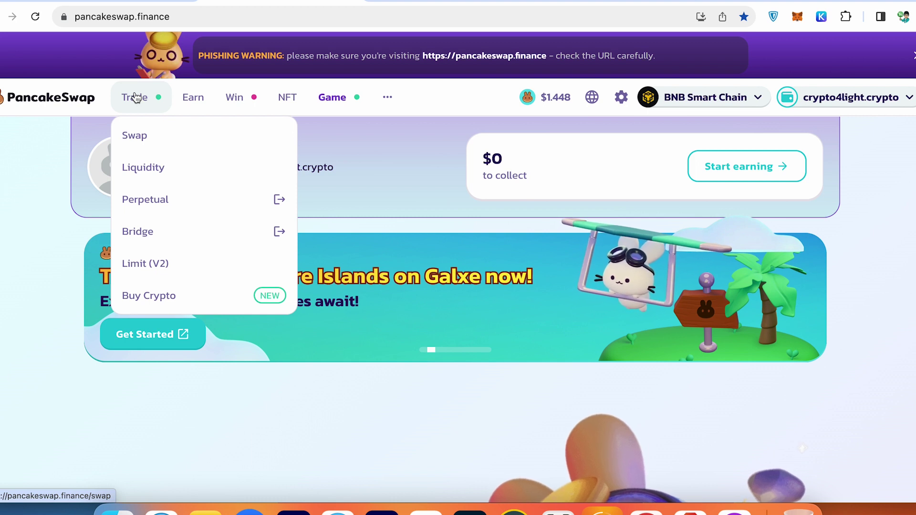
left_click(135, 97)
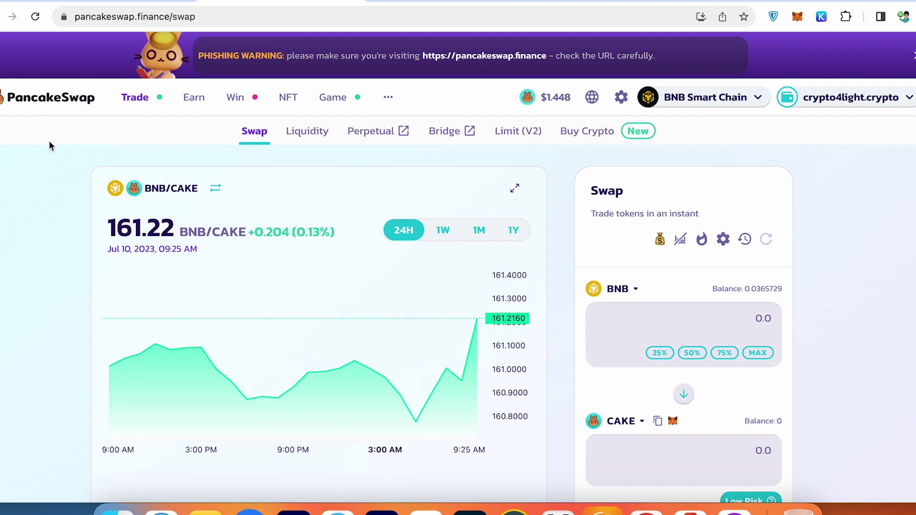
On Buy Crypto, change the spend amount from 120 to 100 USD for BNB.
left_click(601, 137)
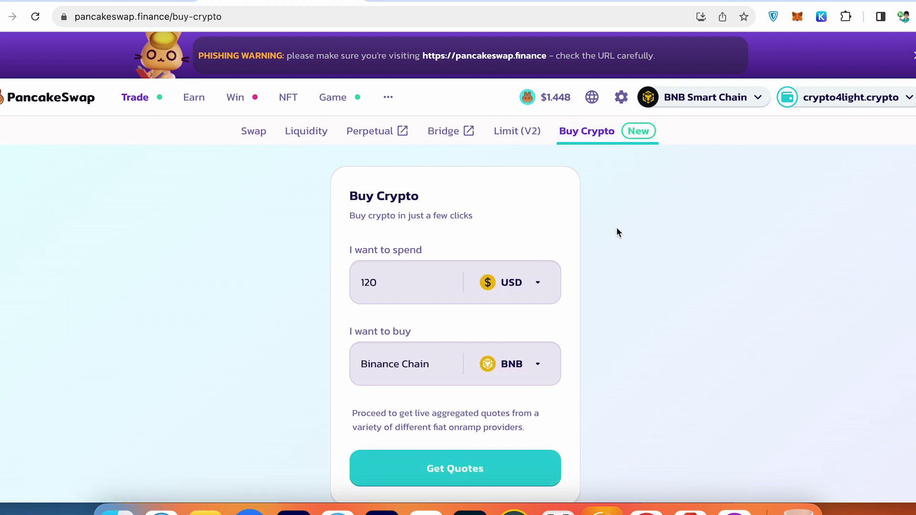
scroll(616, 227, "down", 1)
scroll(614, 231, "down", 1)
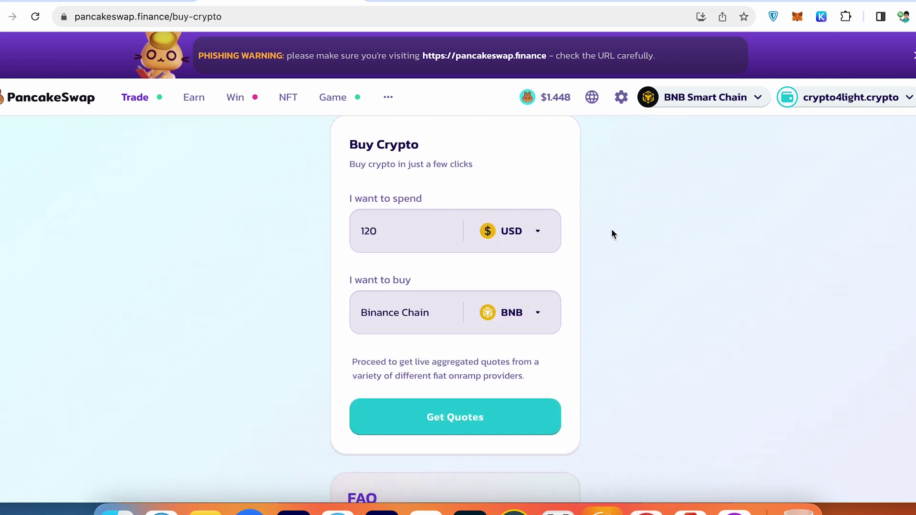
left_click(395, 233)
key("BackSpace")
key("BackSpace")
key("BackSpace")
type("100")
scroll(501, 368, "down", 1)
Get quotes for 100 USD of BNB and expand Mercuryo's 0.408 BNB offer.
left_click(466, 395)
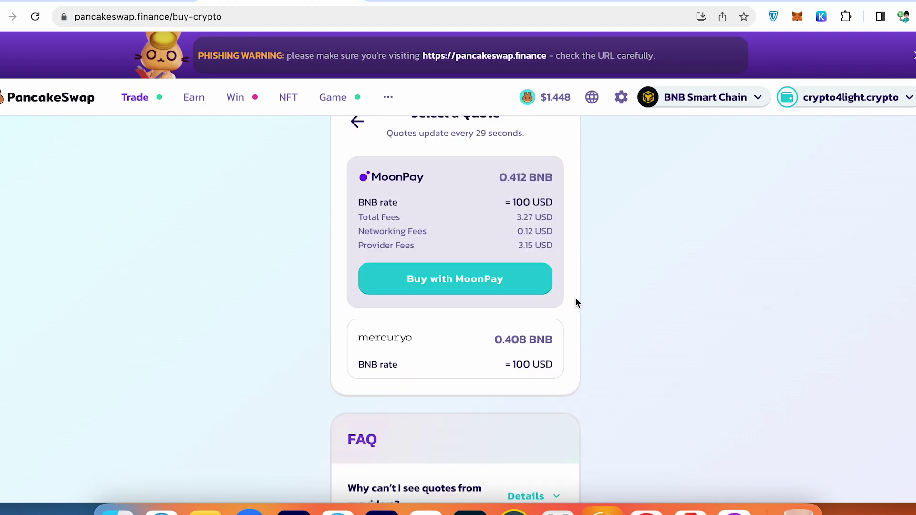
scroll(575, 297, "up", 2)
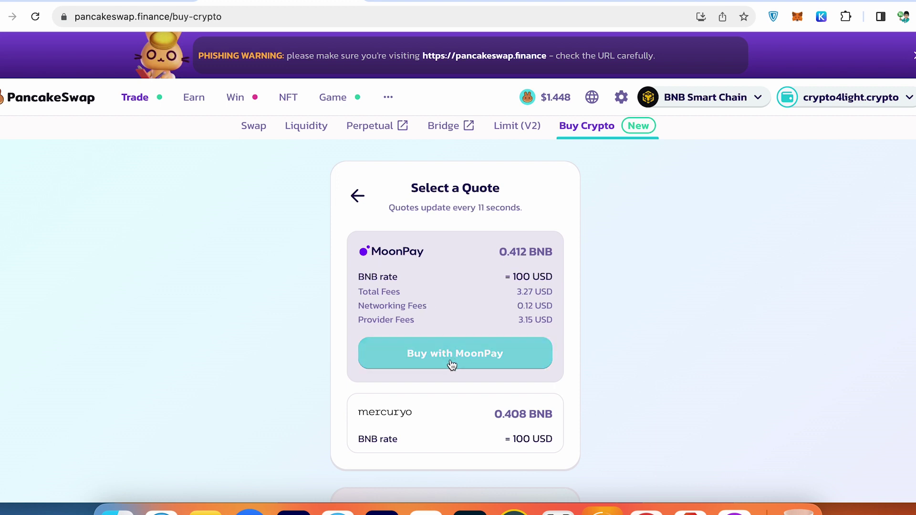
scroll(465, 364, "down", 3)
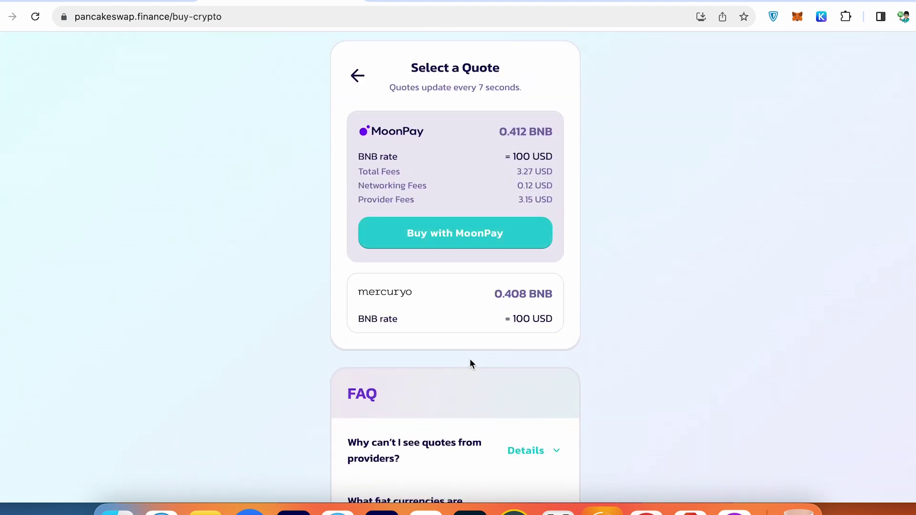
left_click(453, 301)
scroll(530, 315, "up", 3)
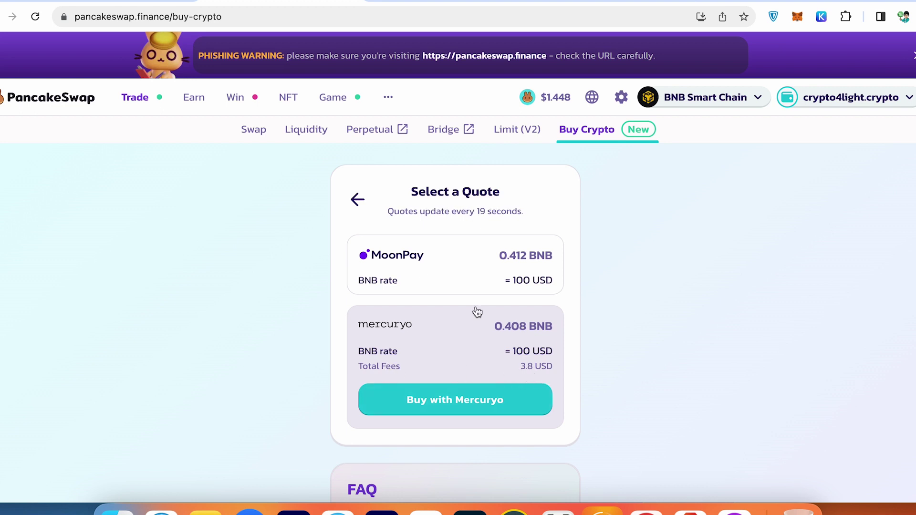
Set up a Limit (V2) order selling the whole BNB balance for USDT.
left_click(517, 129)
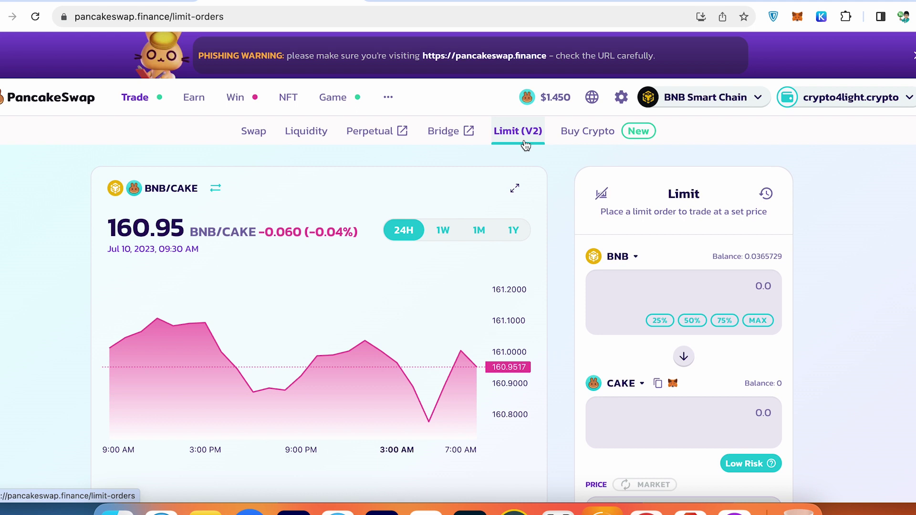
scroll(540, 148, "down", 3)
scroll(605, 235, "up", 3)
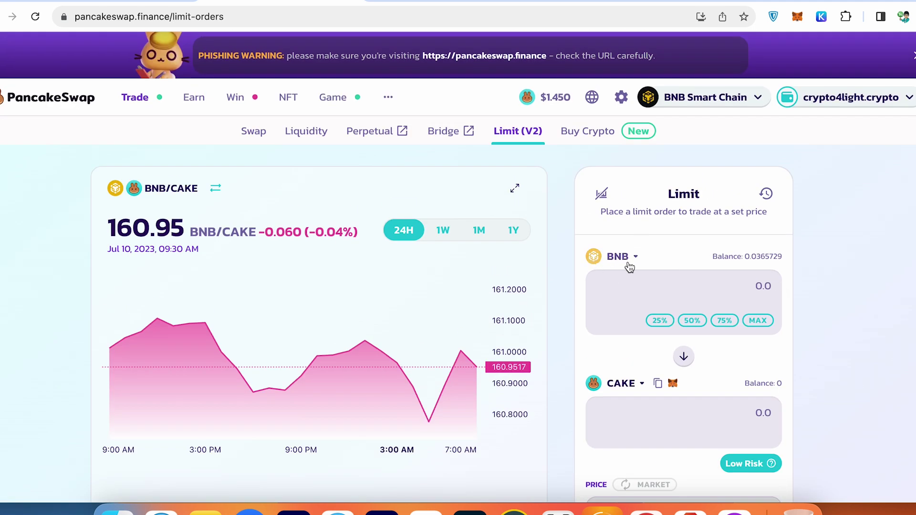
left_click(758, 321)
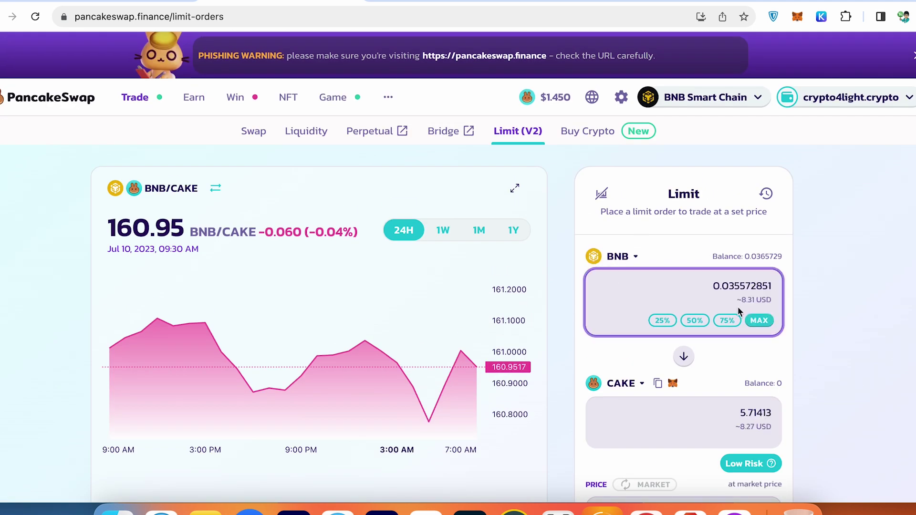
scroll(751, 306, "down", 2)
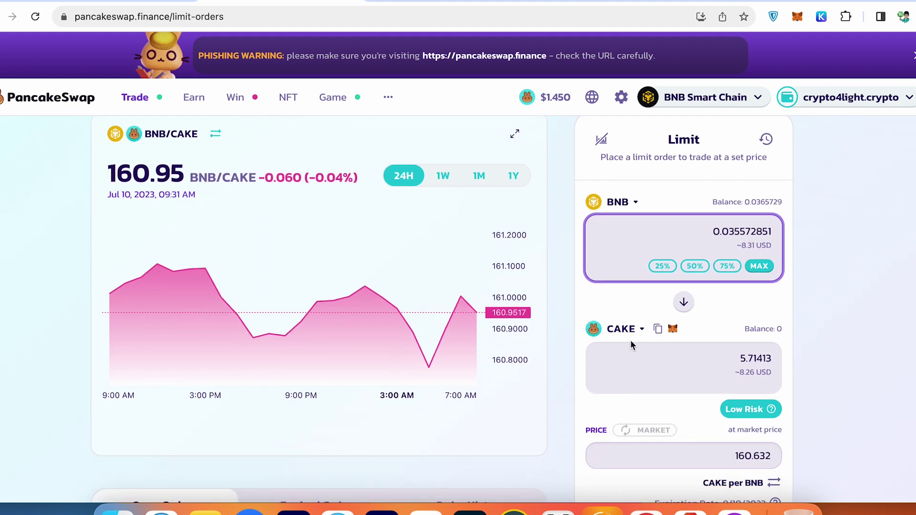
left_click(632, 342)
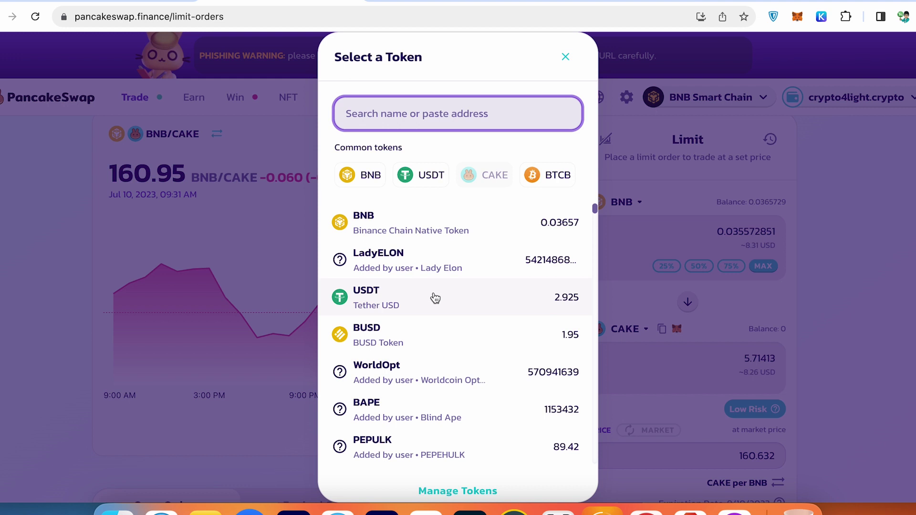
left_click(431, 296)
Set the limit price to 300.529 USDT per BNB.
scroll(596, 253, "up", 1)
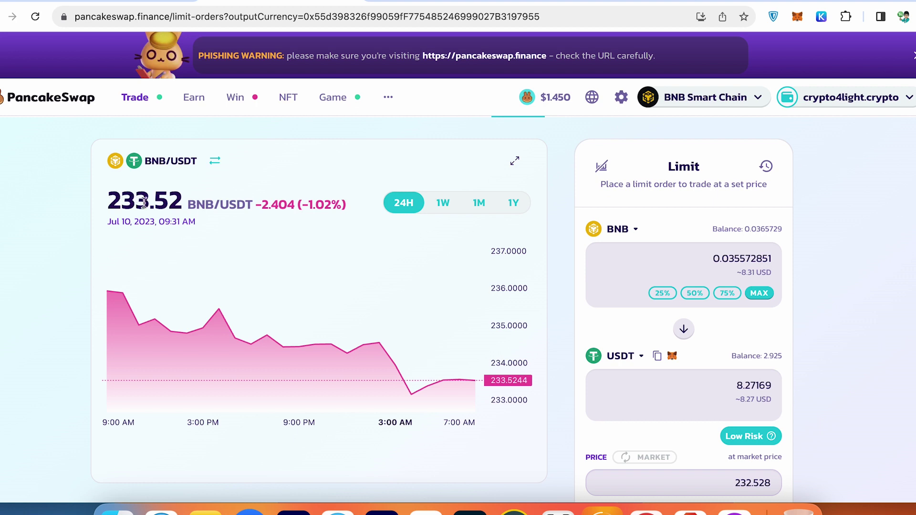
scroll(714, 256, "down", 3)
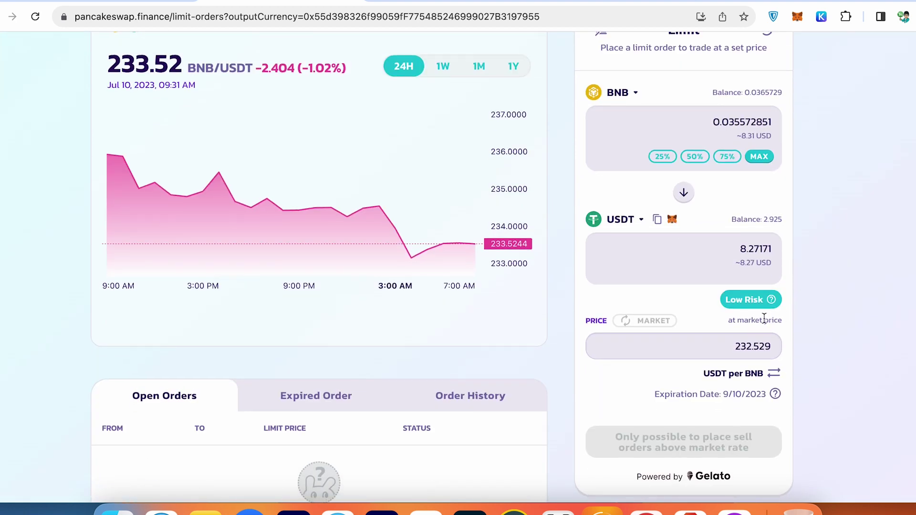
left_click_drag(751, 350, 719, 352)
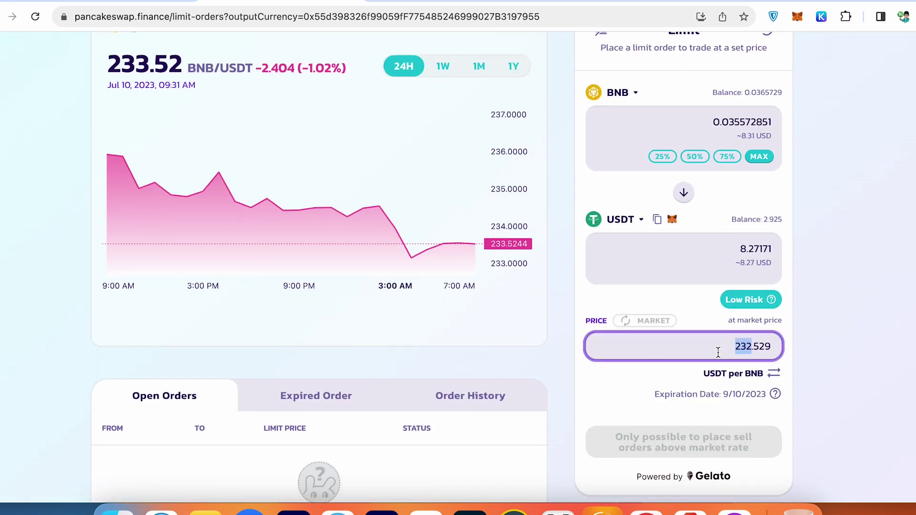
type("300")
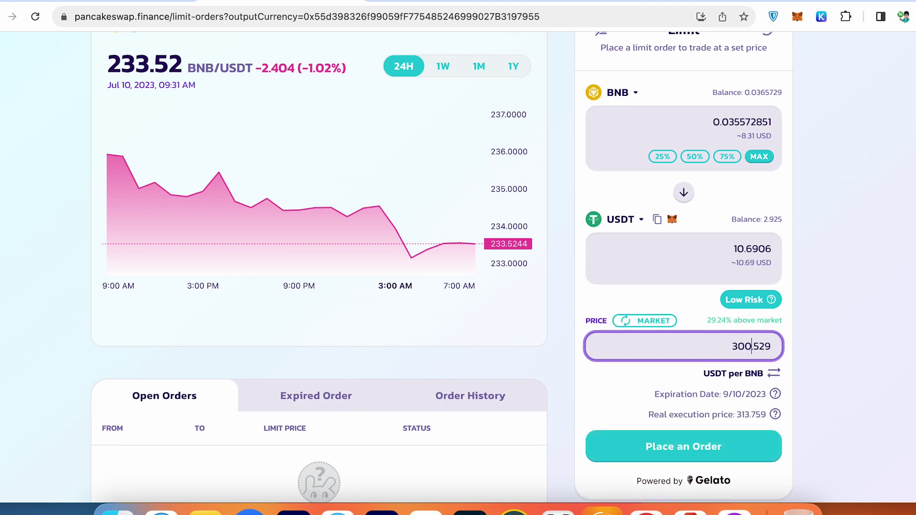
Check the Expired and History order tabs, then return to open orders.
mouse_move(750, 299)
scroll(885, 278, "down", 3)
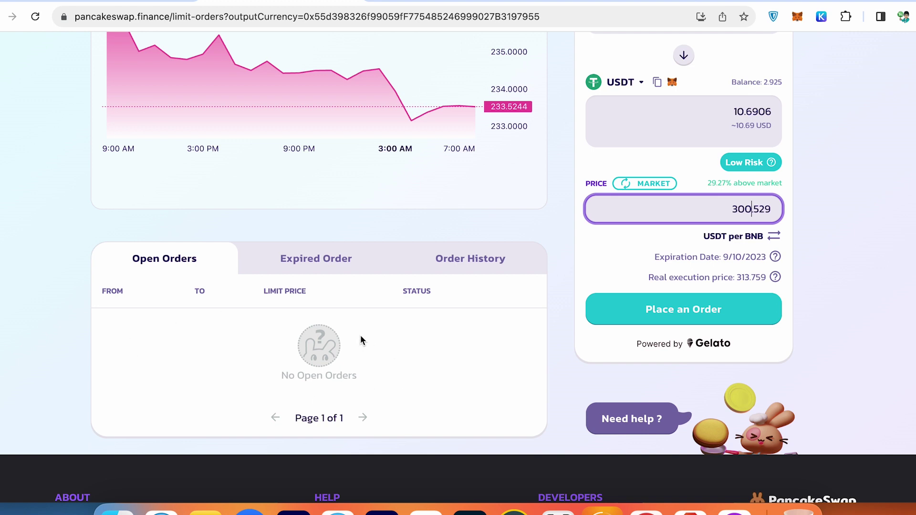
left_click(307, 268)
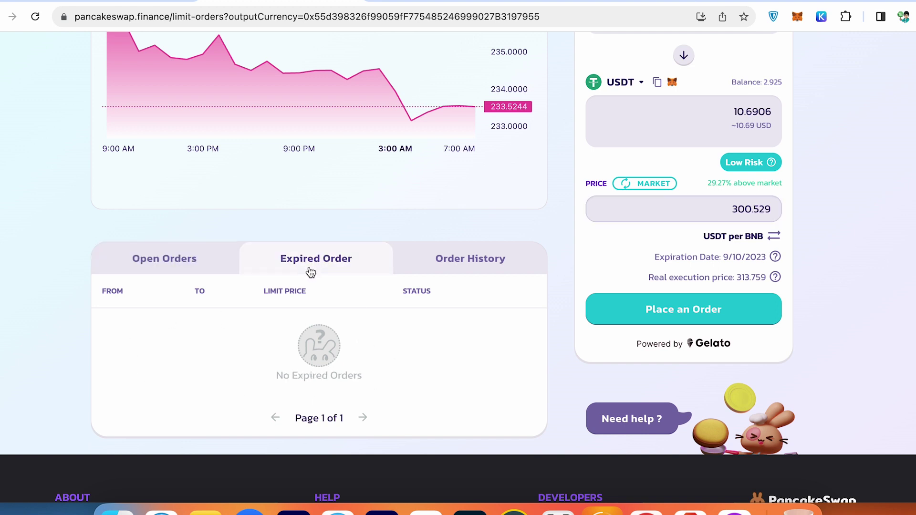
left_click(469, 269)
left_click(152, 260)
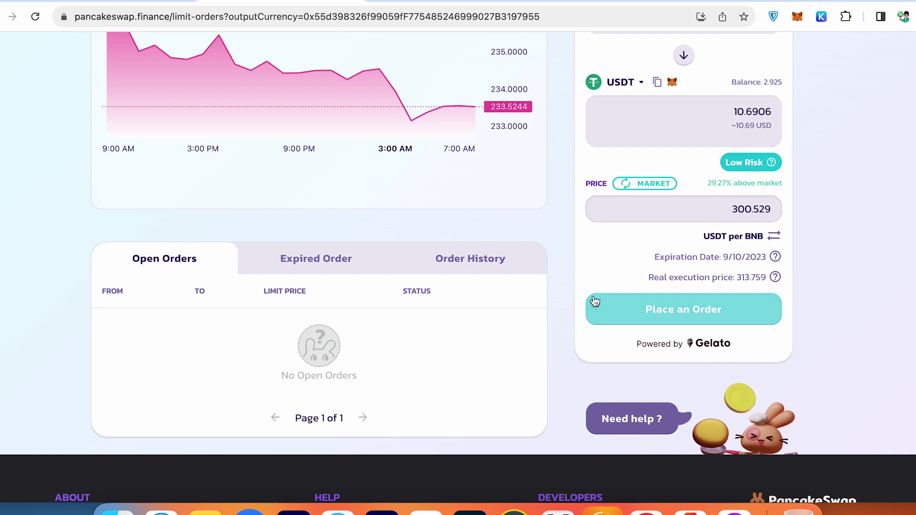
scroll(686, 268, "up", 1)
scroll(715, 267, "up", 1)
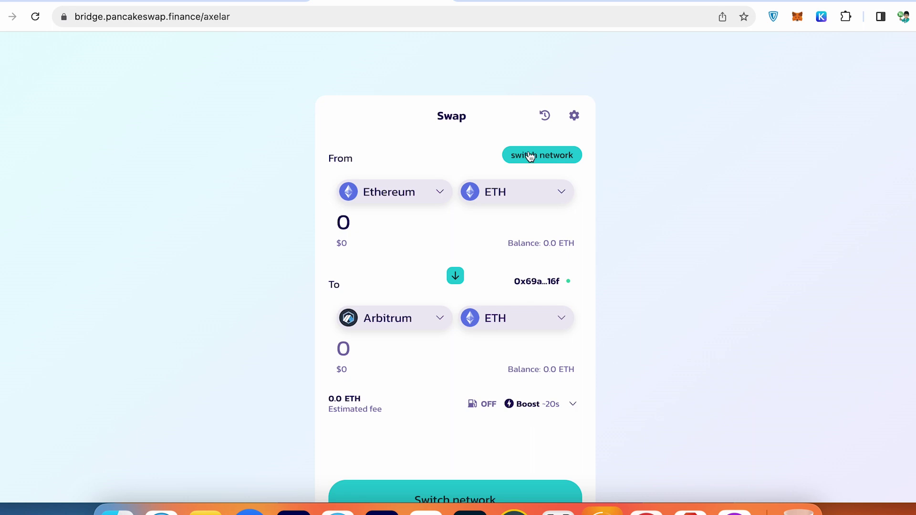
Set the bridge to send 100 BUSD from Binance to AVAX on Avalanche.
left_click(431, 199)
left_click(410, 273)
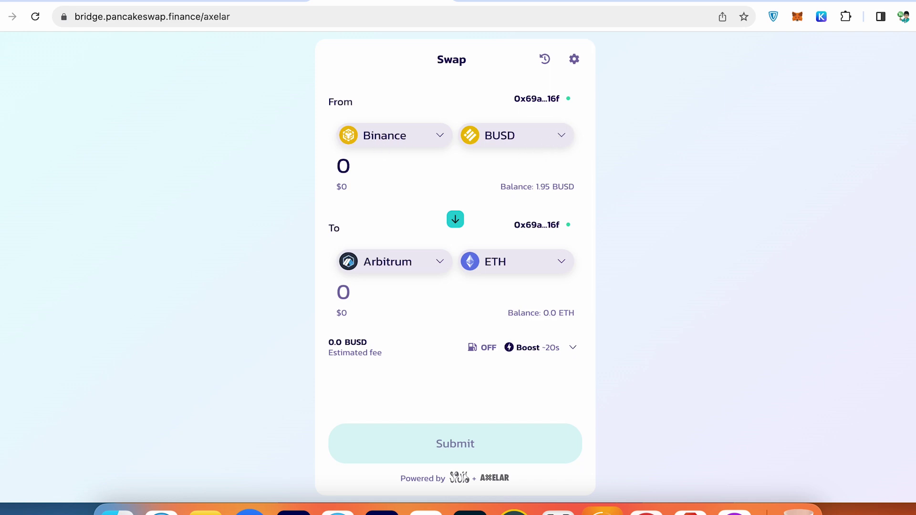
left_click(425, 266)
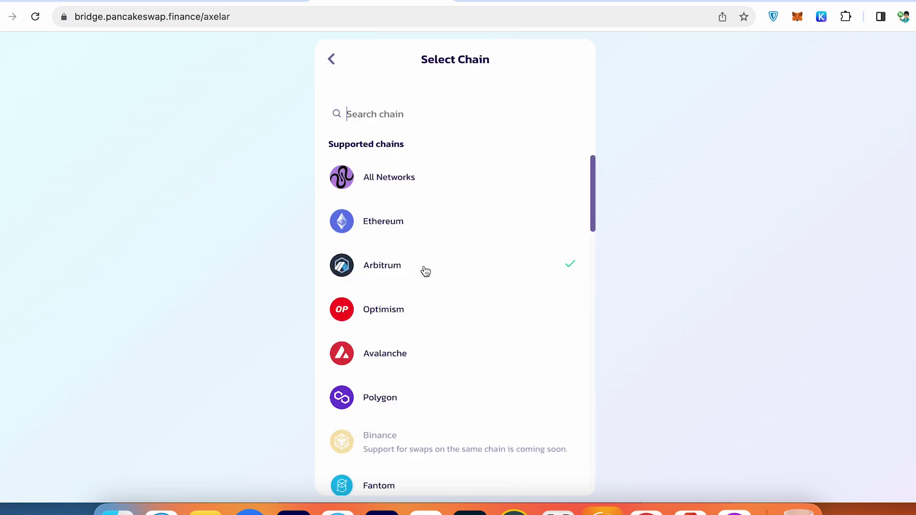
left_click(398, 350)
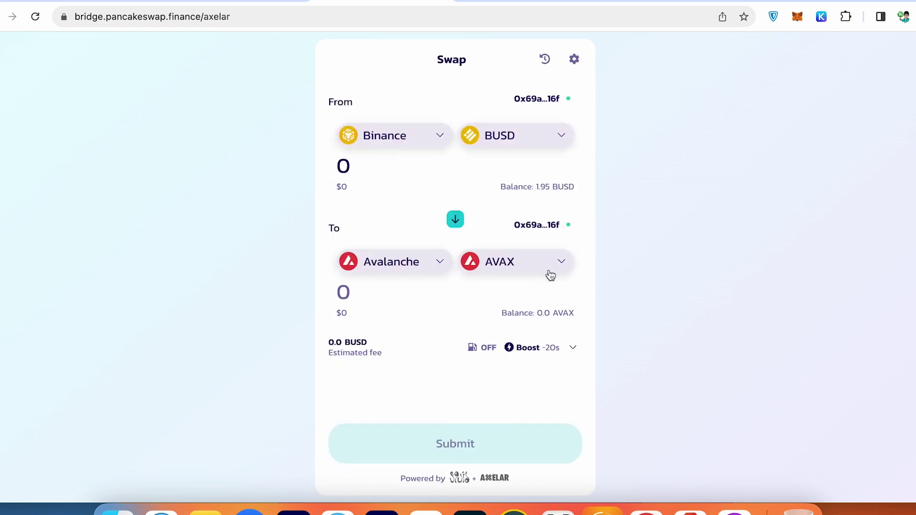
left_click(381, 165)
type("100")
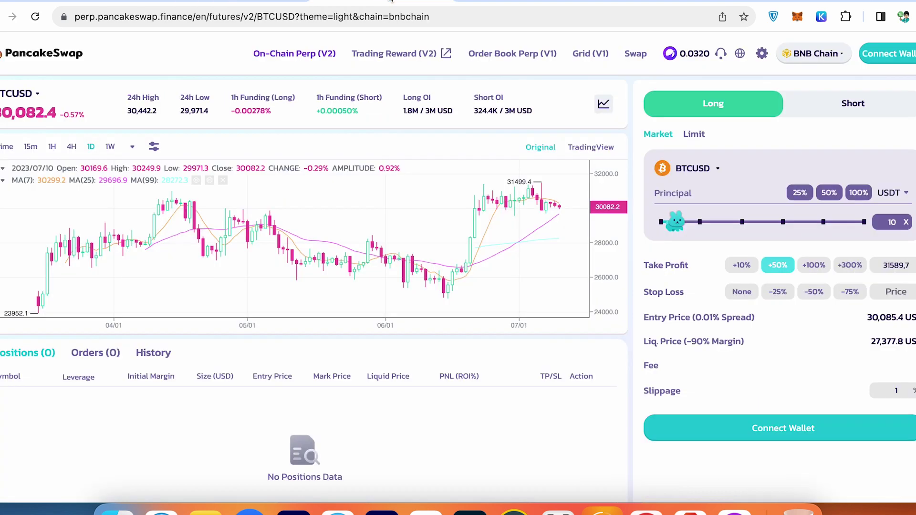
Connect the MetaMask wallet to the perpetual futures exchange.
left_click(902, 56)
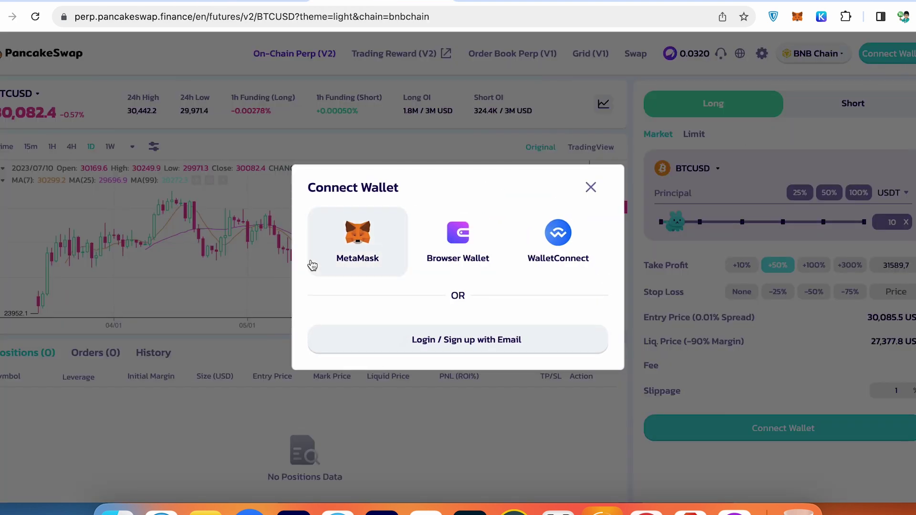
left_click(357, 238)
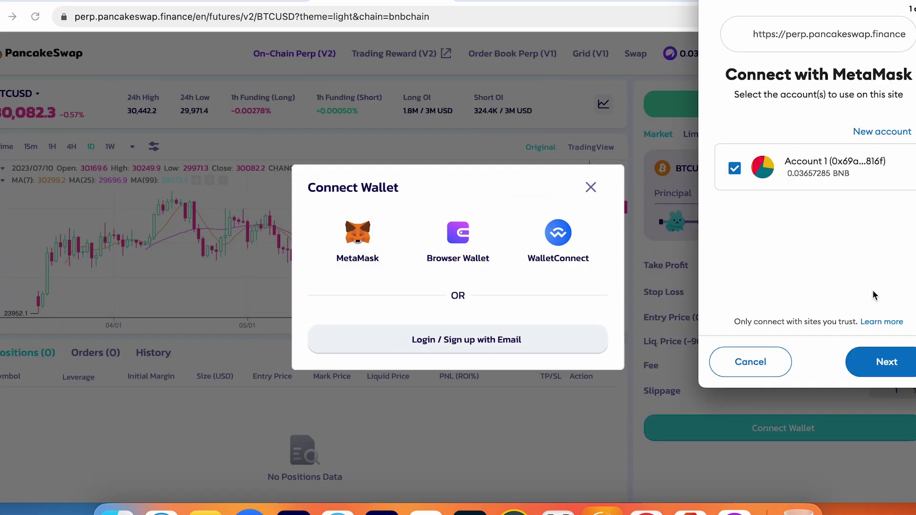
left_click(899, 374)
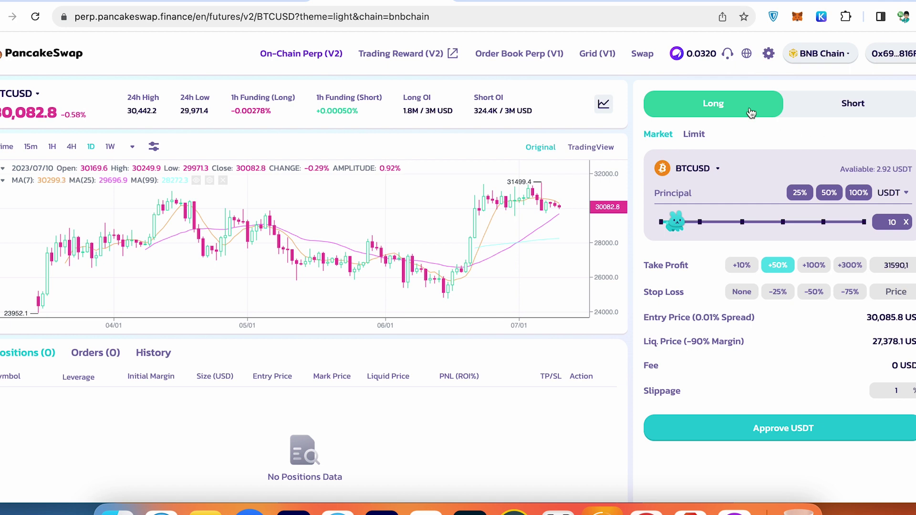
Toggle the order form through Short/Long and Limit/Market, ending on a Long market order.
left_click(878, 107)
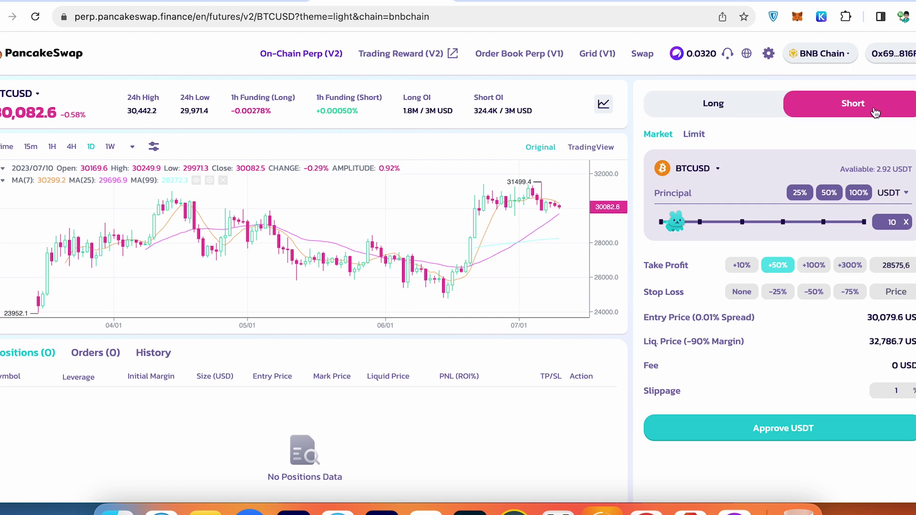
left_click(728, 104)
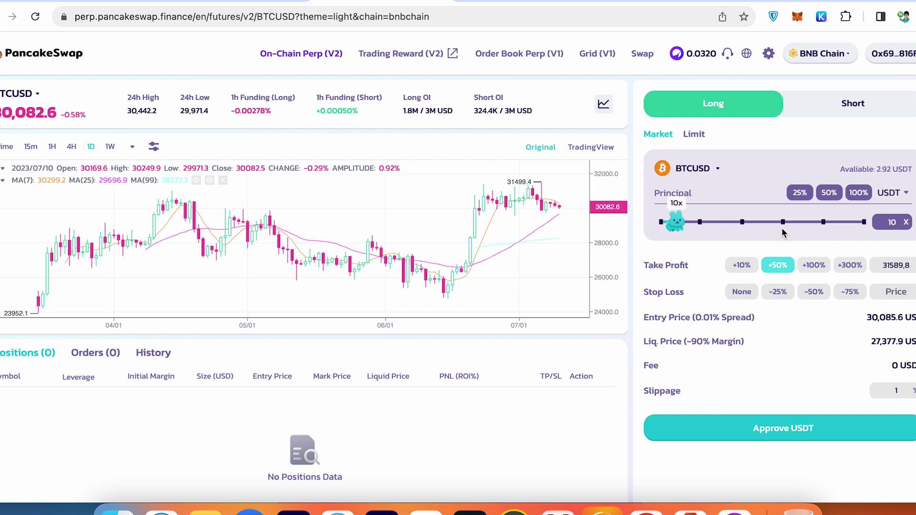
left_click(698, 137)
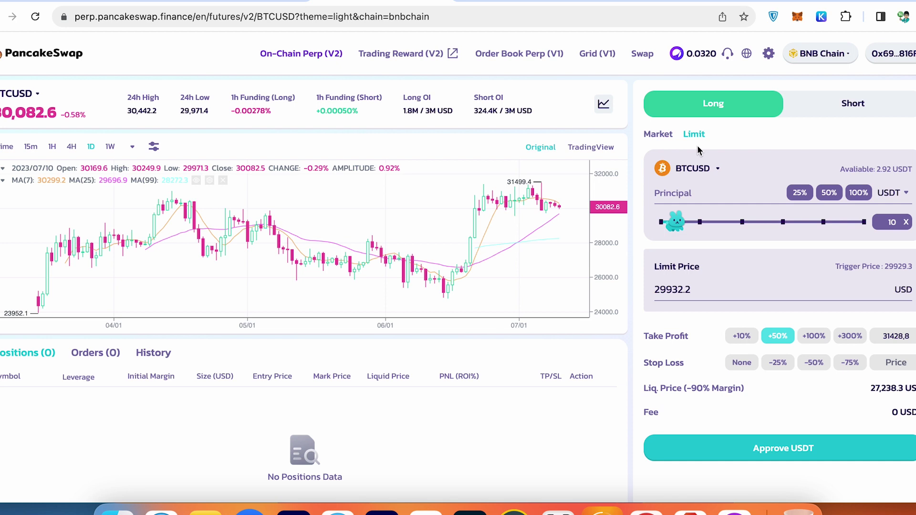
left_click(658, 136)
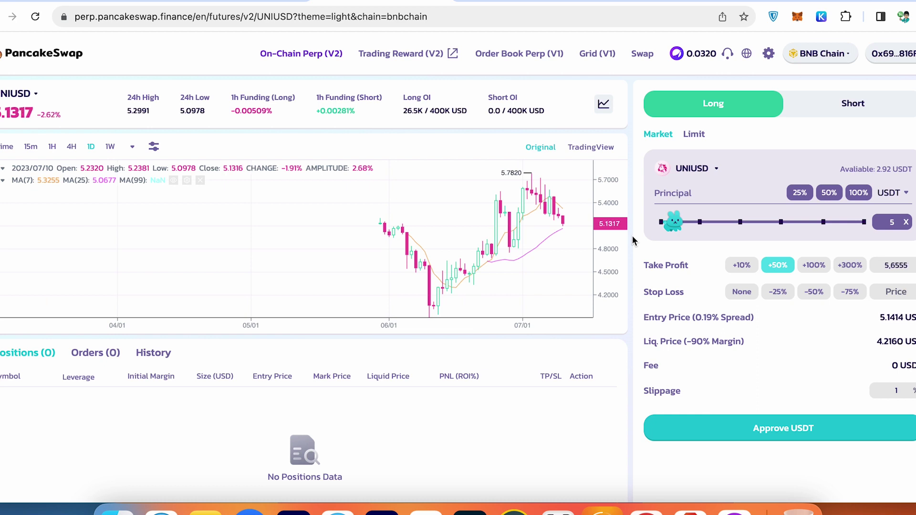
Review the BNB/CAKE V3 add-liquidity form and its ROI calculator.
key("super+w")
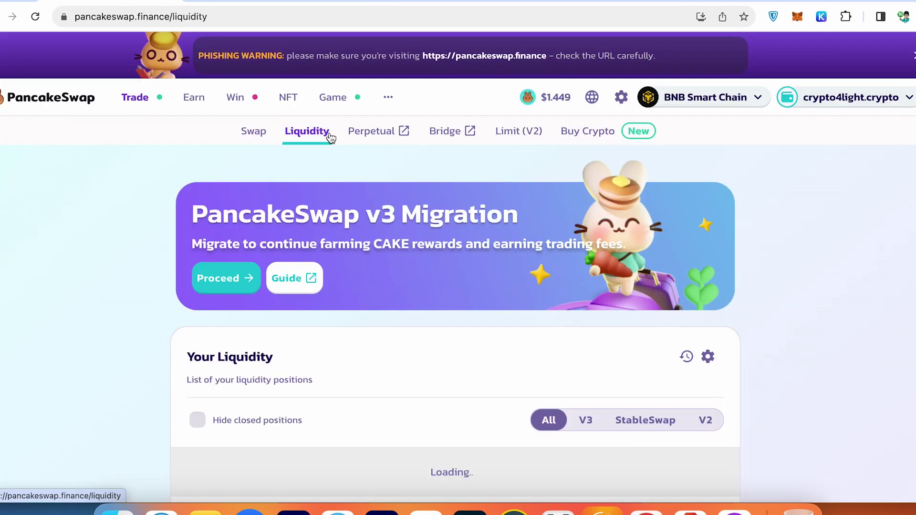
scroll(343, 240, "down", 5)
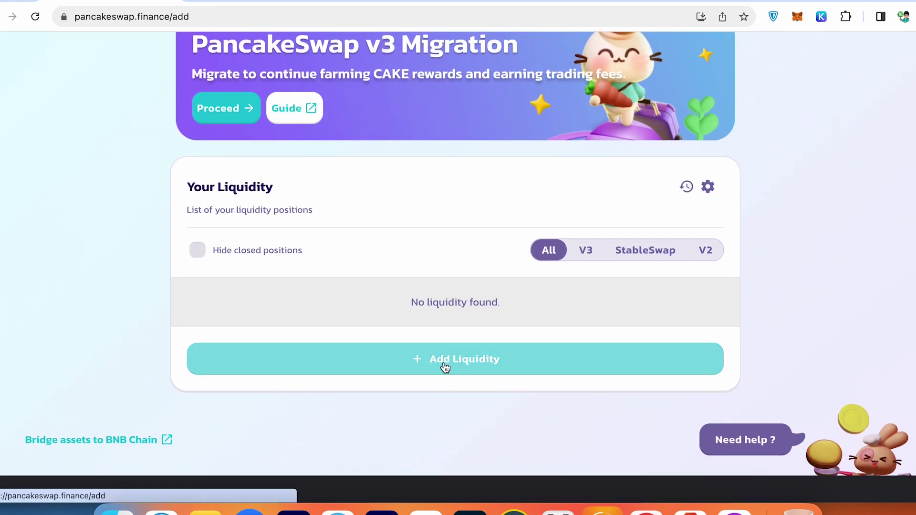
left_click(442, 361)
scroll(459, 234, "down", 2)
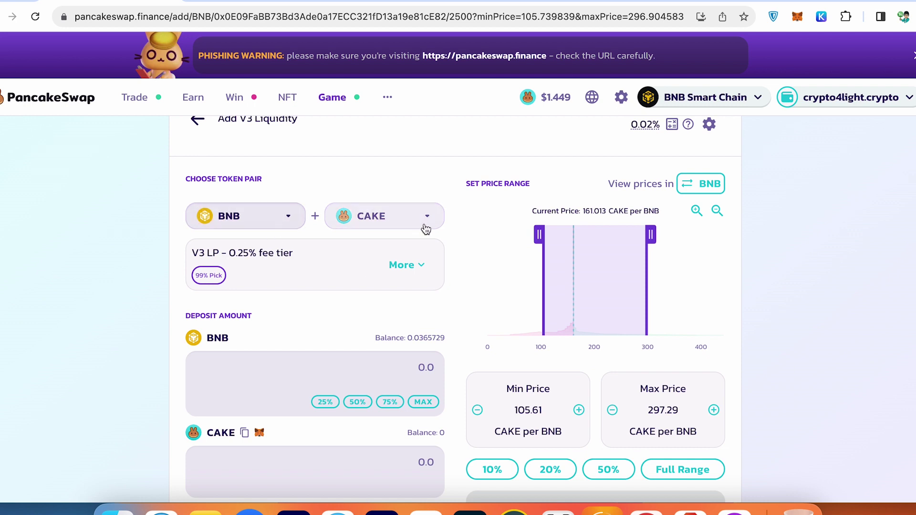
scroll(423, 229, "up", 1)
left_click(671, 150)
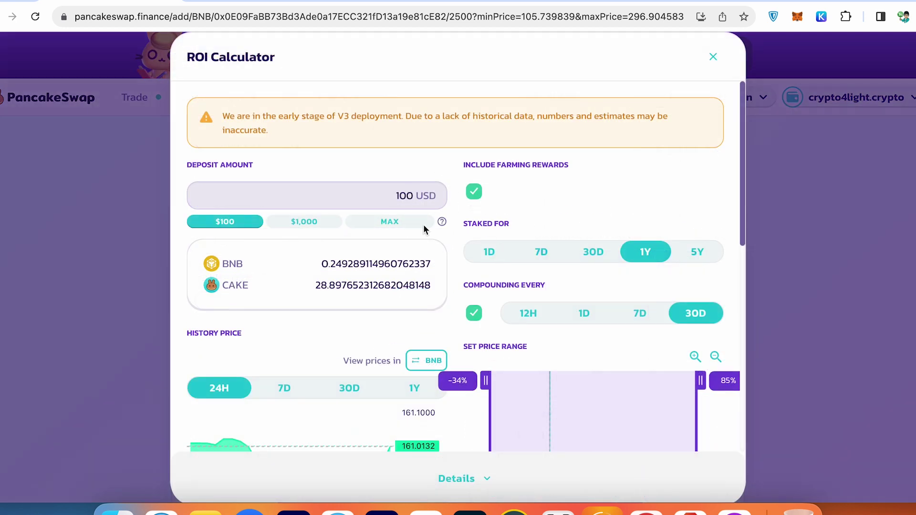
scroll(417, 267, "down", 5)
scroll(420, 286, "up", 5)
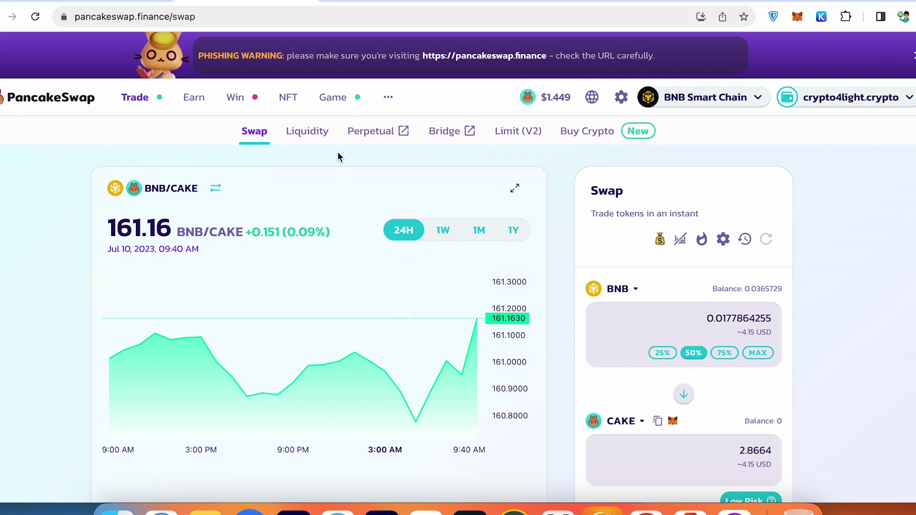
left_click(757, 352)
scroll(731, 301, "down", 1)
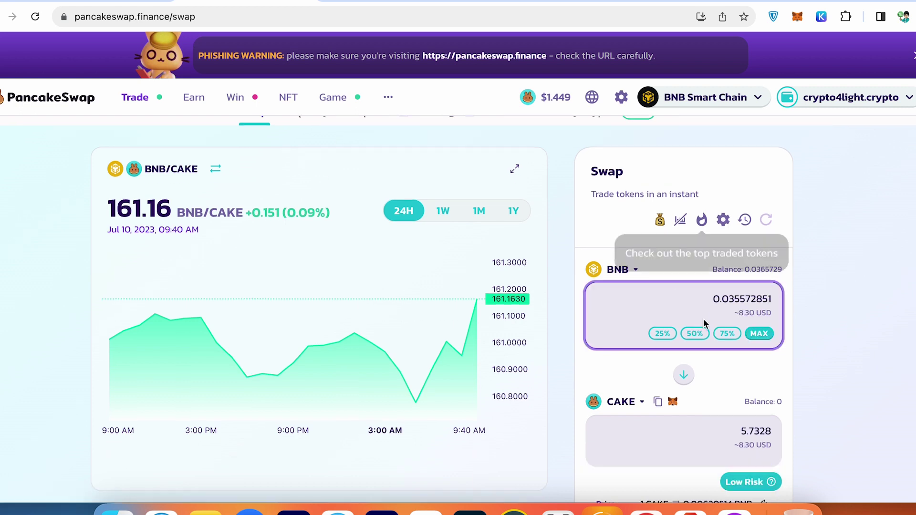
scroll(748, 310, "down", 5)
left_click(634, 274)
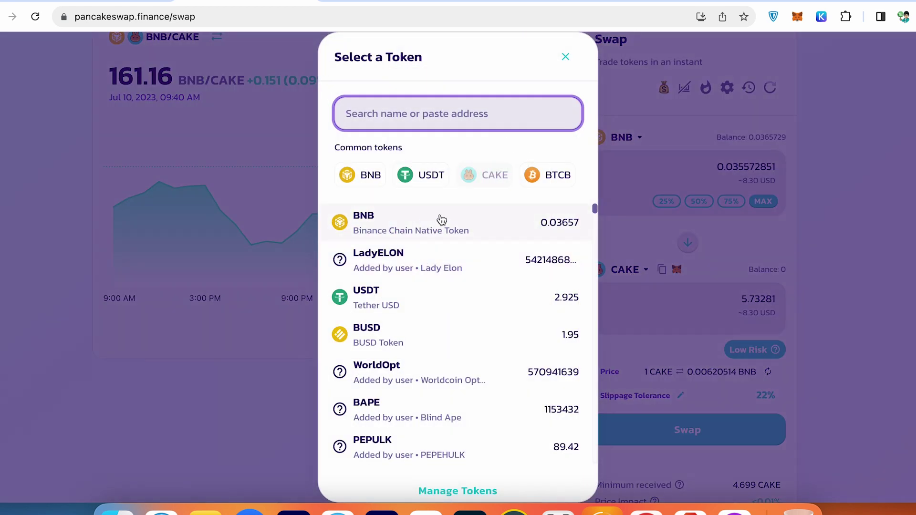
scroll(449, 240, "down", 5)
scroll(449, 240, "down", 5)
scroll(450, 242, "down", 5)
scroll(450, 242, "down", 5)
scroll(448, 245, "down", 5)
scroll(447, 250, "down", 5)
left_click(565, 57)
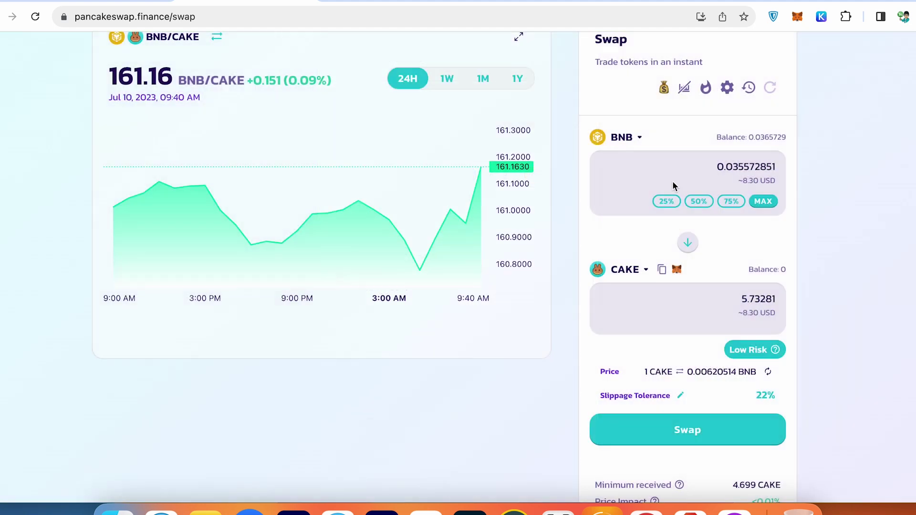
left_click(697, 204)
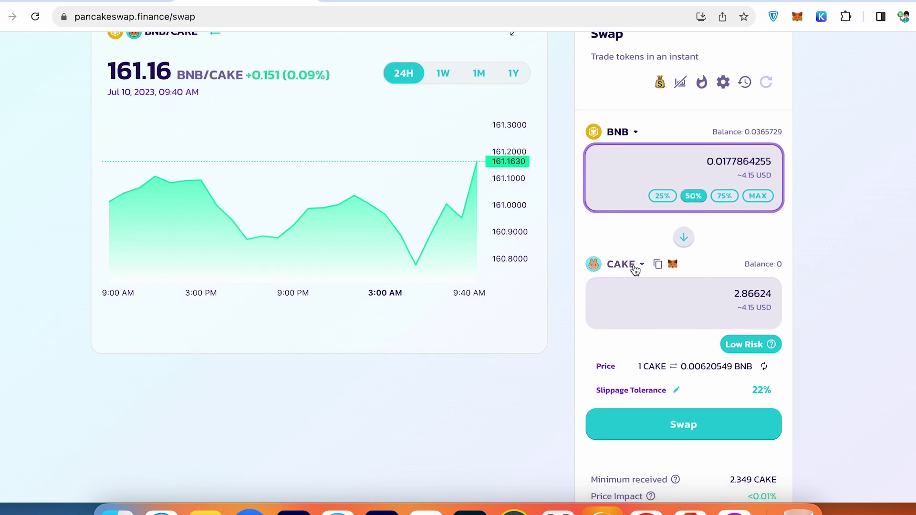
scroll(632, 265, "down", 1)
scroll(692, 295, "down", 1)
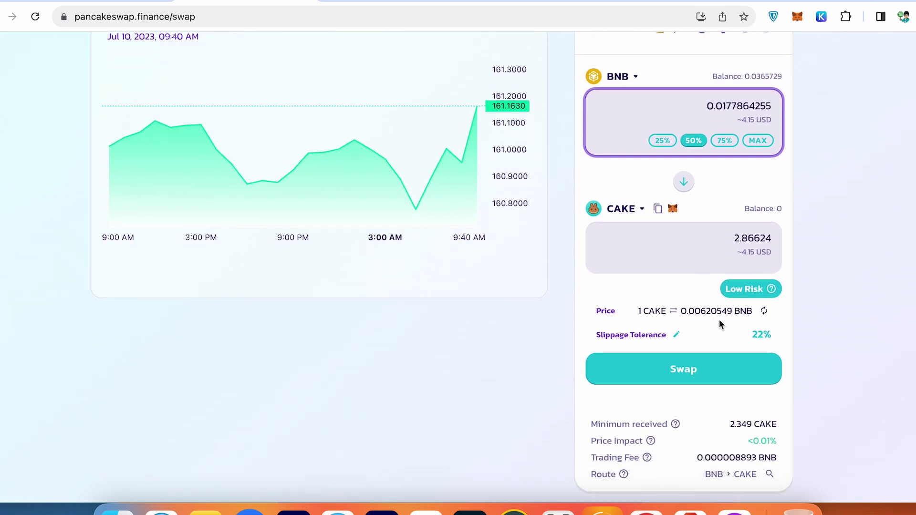
Try each transaction speed in swap settings and settle on Standard.
left_click(677, 337)
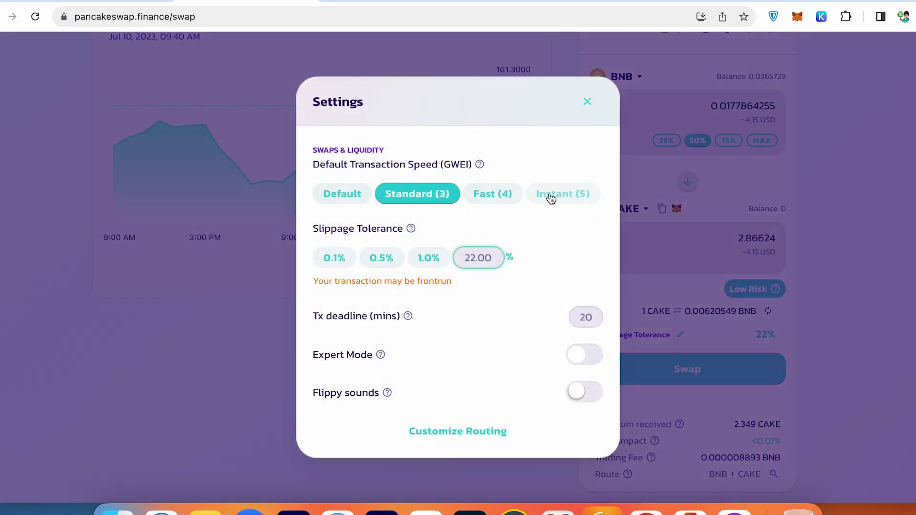
left_click(335, 199)
left_click(415, 201)
left_click(496, 199)
left_click(558, 198)
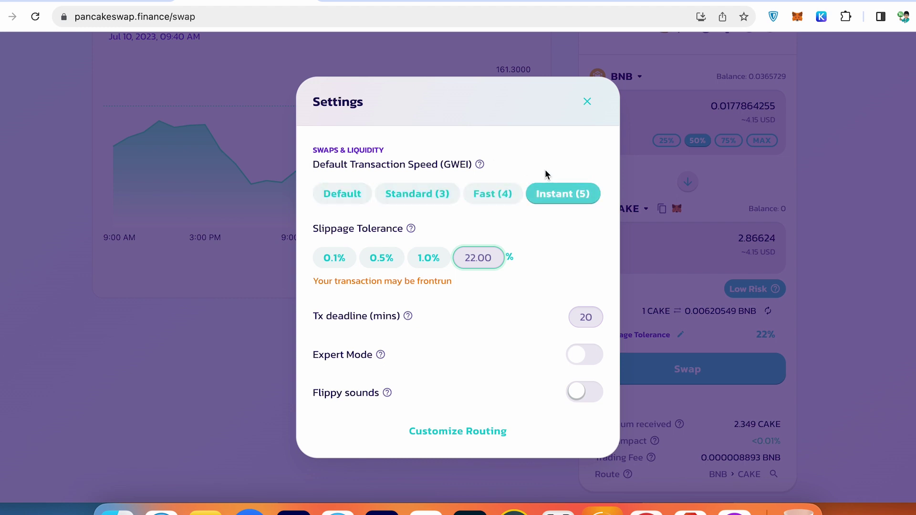
left_click(436, 198)
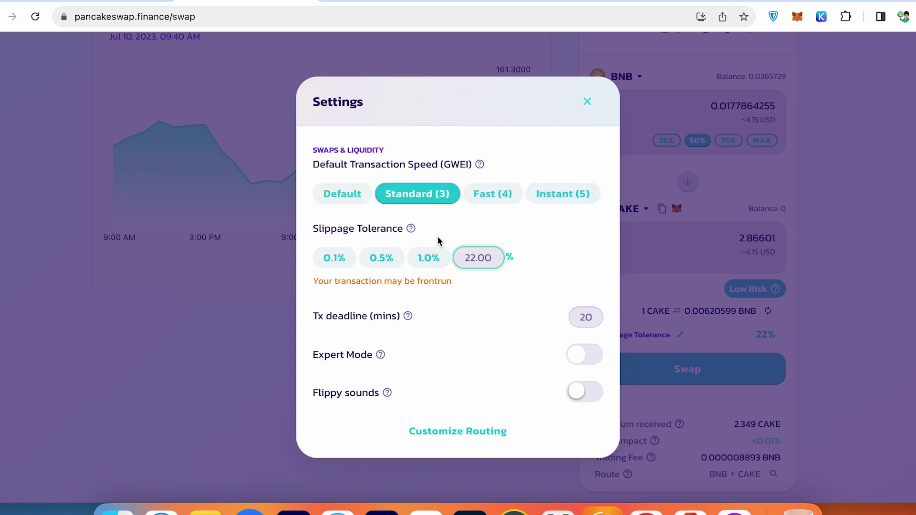
Set the slippage tolerance to 1%, entering 1 as the custom value.
left_click(429, 260)
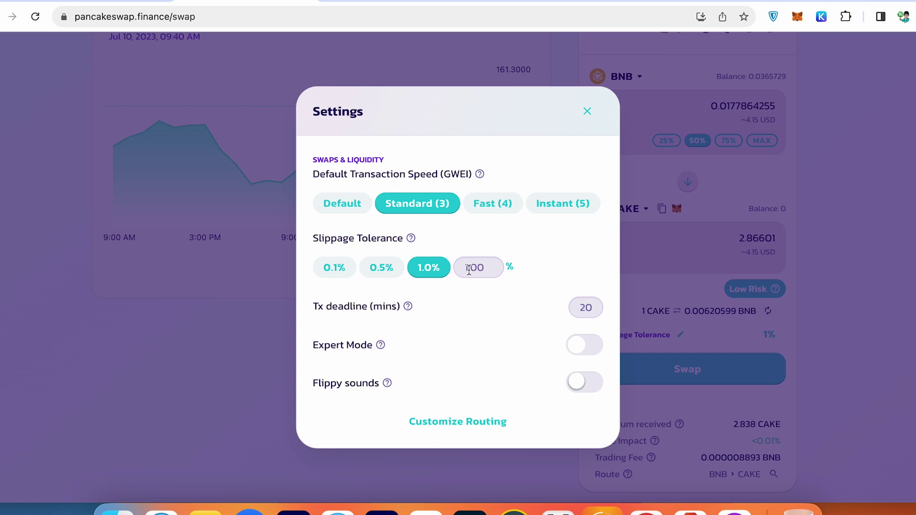
left_click(468, 269)
type("11.00")
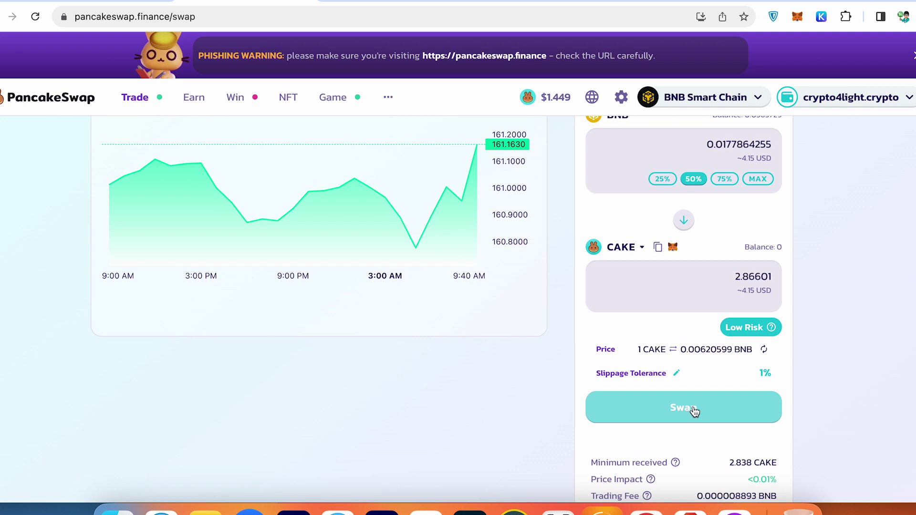
Confirm the 0.0177864 BNB to 2.86601 CAKE swap and approve it in MetaMask.
left_click(693, 411)
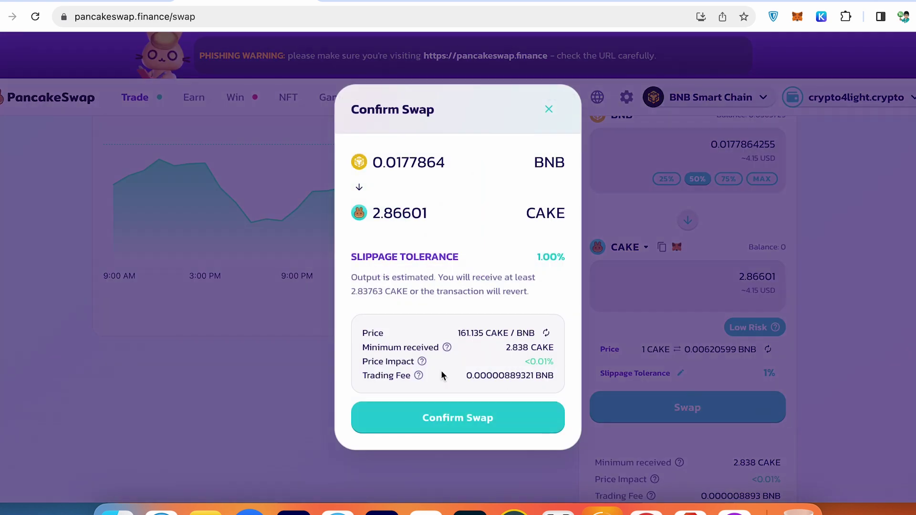
left_click(464, 415)
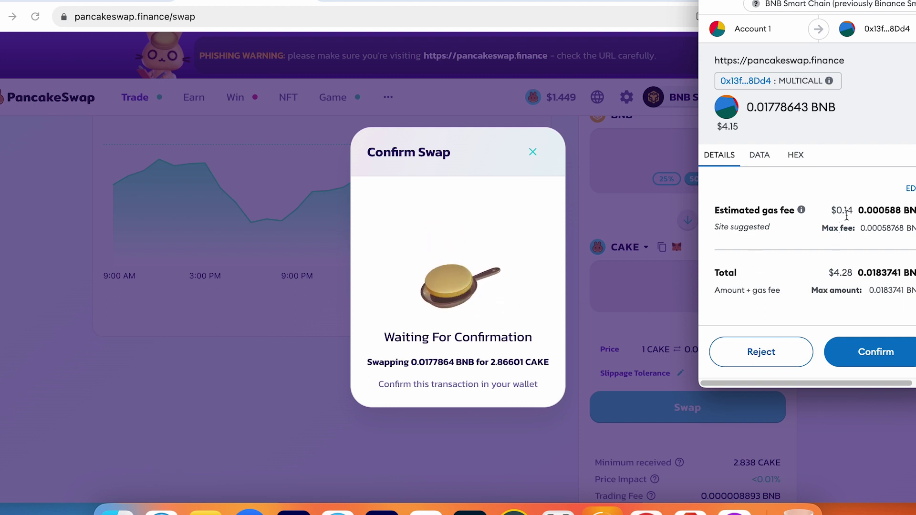
left_click(886, 352)
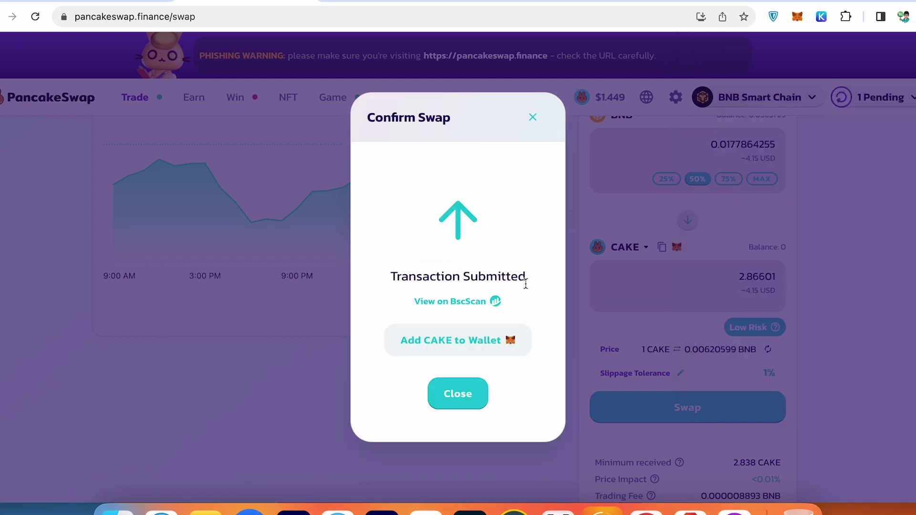
Add CAKE to MetaMask and verify the 2.86601 CAKE balance in the wallet.
left_click(454, 346)
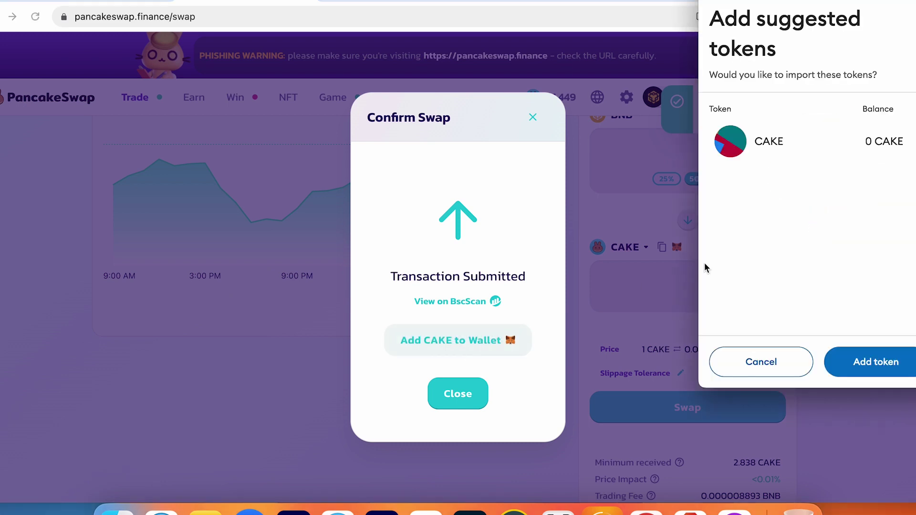
left_click(874, 362)
left_click(796, 19)
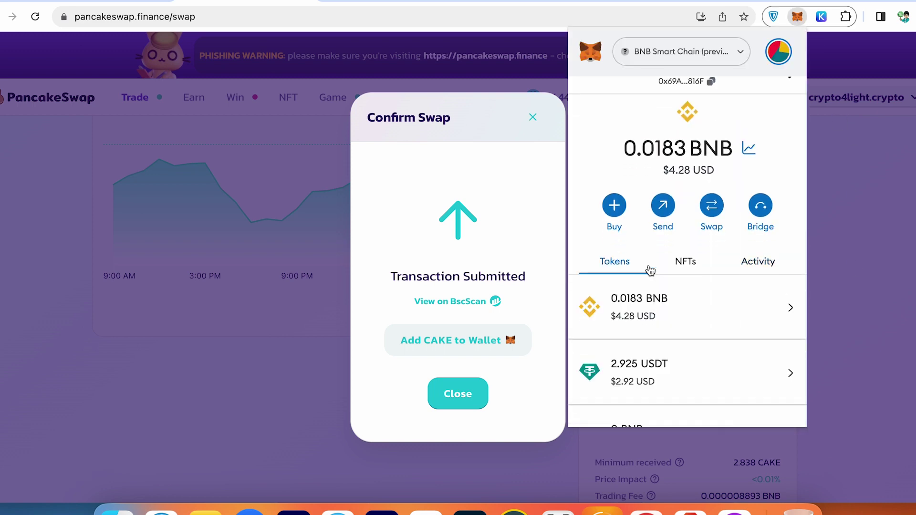
scroll(679, 286, "down", 2)
scroll(681, 288, "down", 2)
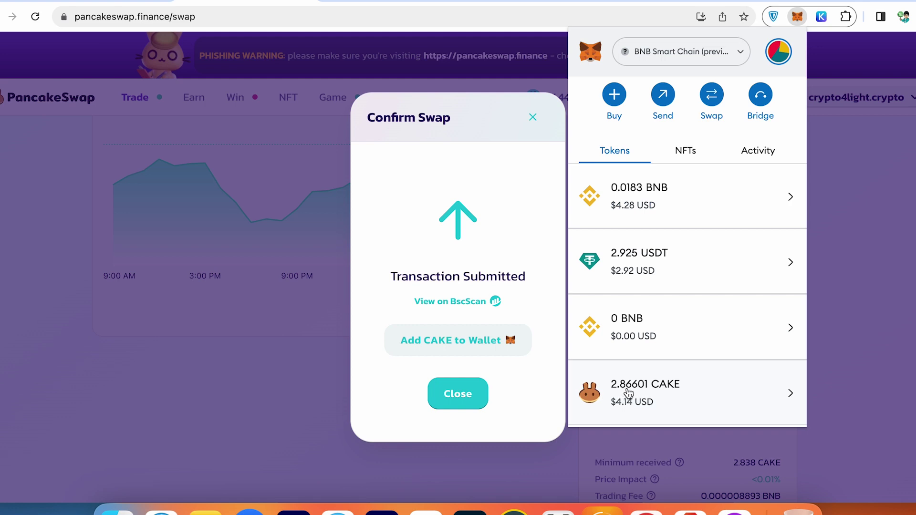
left_click(863, 243)
Reverse the swap to sell the full 2.86601 CAKE balance for BNB.
left_click(747, 220)
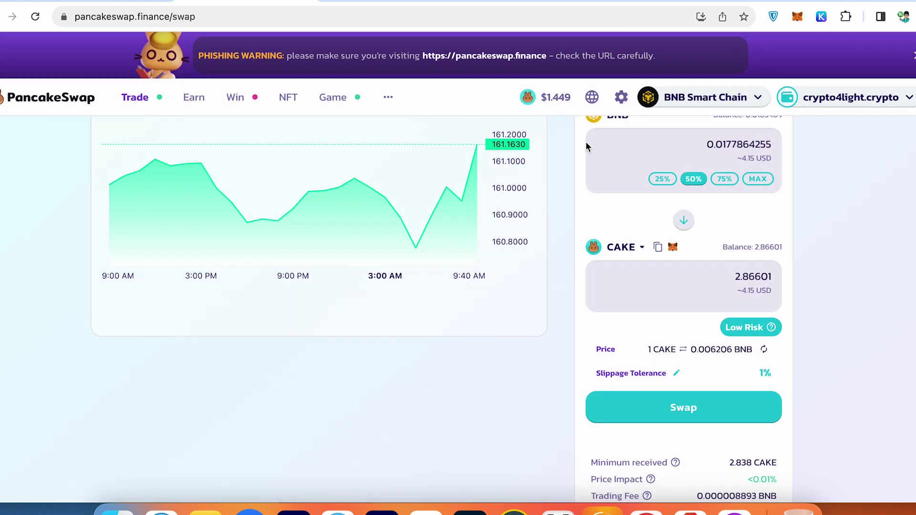
scroll(686, 229, "up", 3)
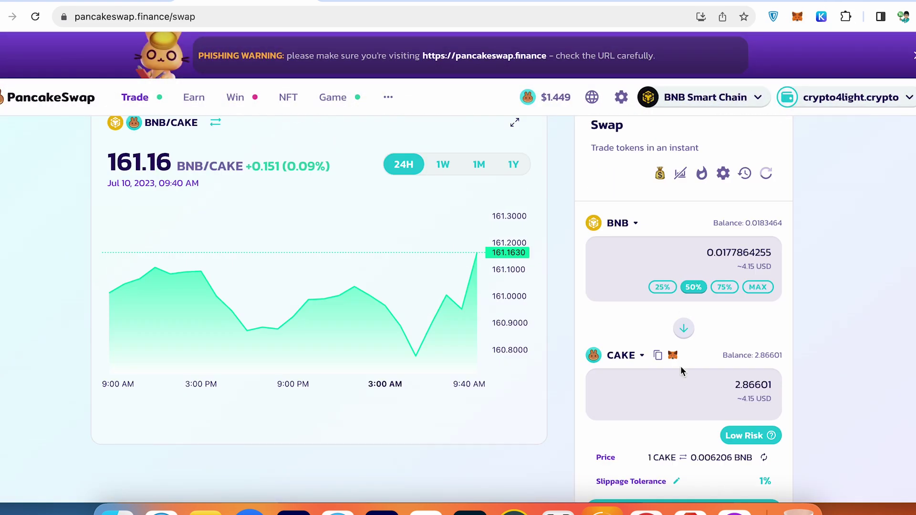
left_click(684, 329)
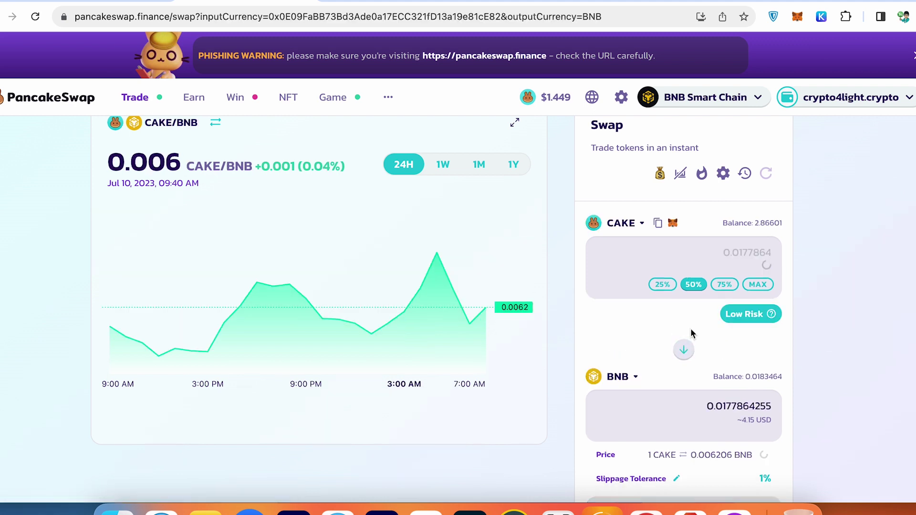
left_click(760, 283)
scroll(807, 271, "down", 3)
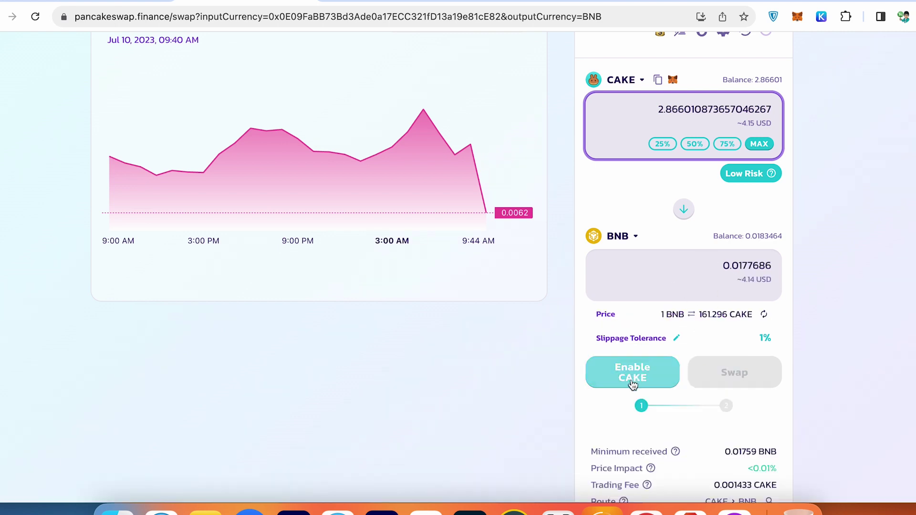
Approve CAKE spending in MetaMask with the cap set to the full balance.
left_click(641, 383)
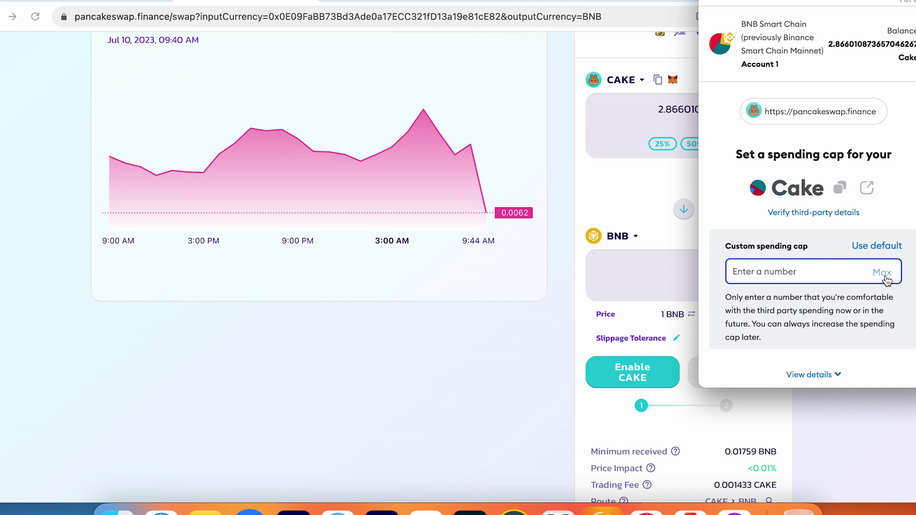
left_click(882, 275)
scroll(863, 362, "down", 2)
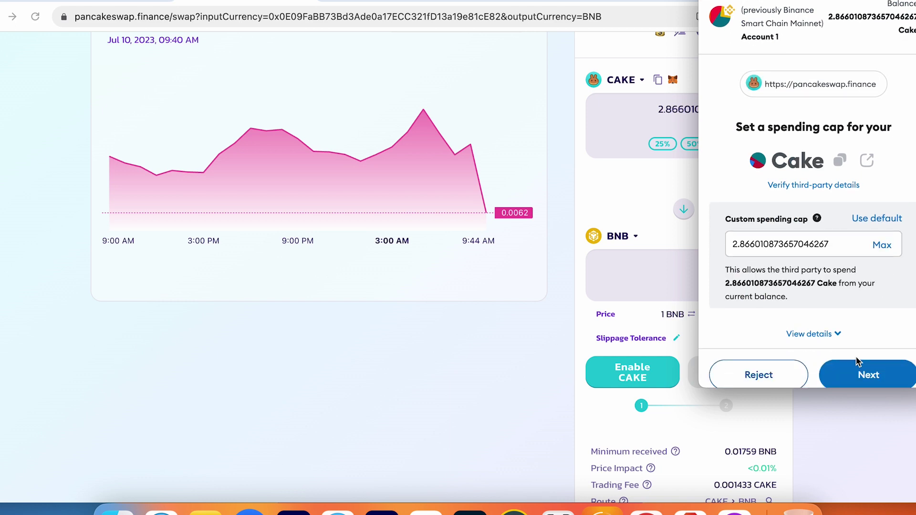
left_click(884, 374)
scroll(883, 374, "down", 1)
left_click(878, 365)
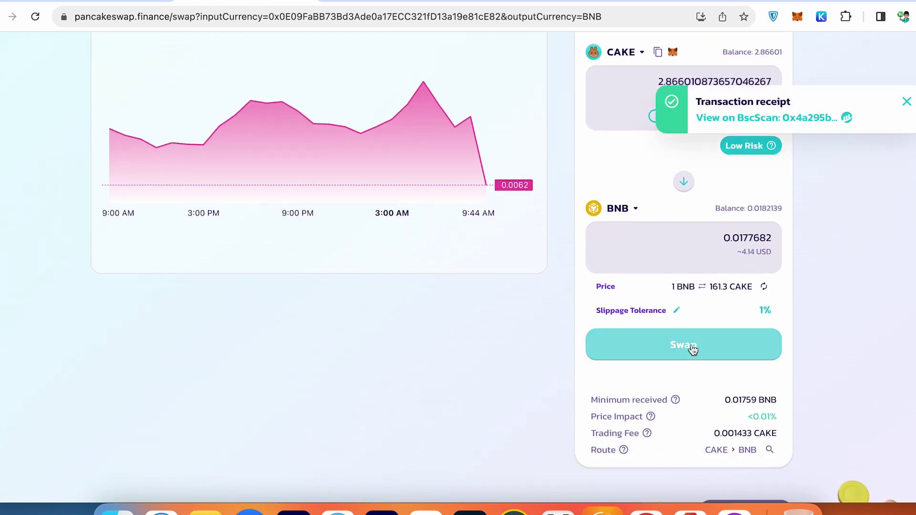
Submit the 2.86601 CAKE to BNB swap, confirming it in MetaMask.
left_click(691, 346)
left_click(457, 415)
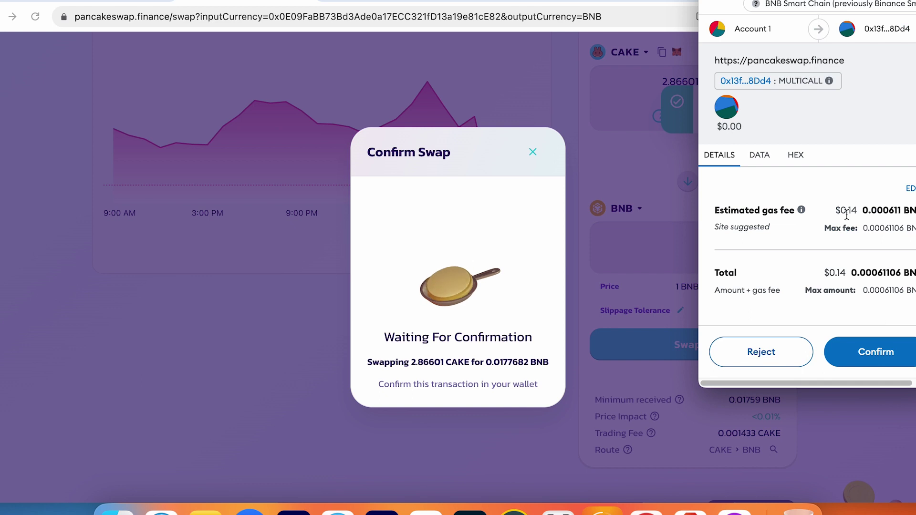
left_click(887, 360)
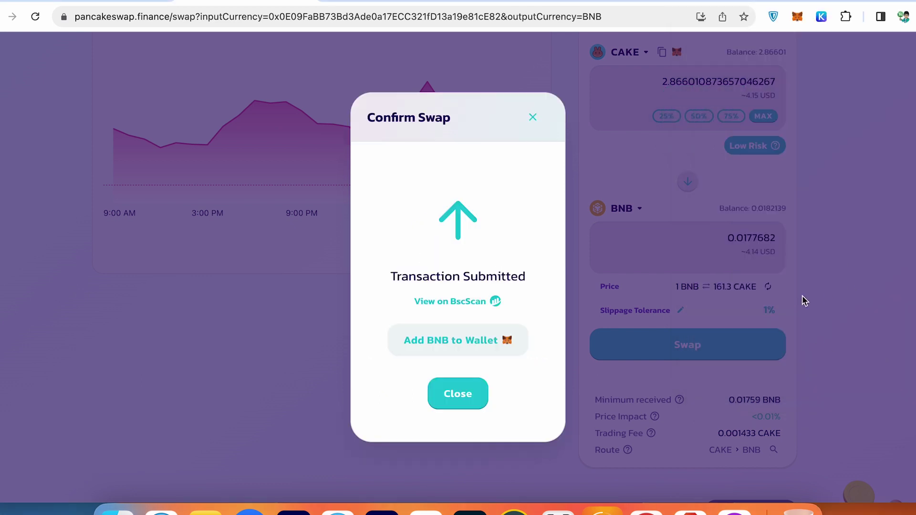
left_click(532, 117)
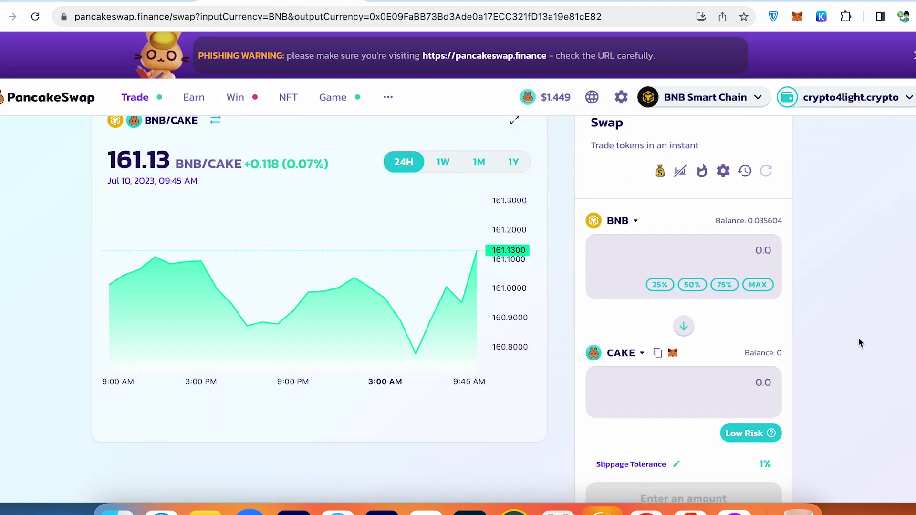
Open the Select a Token list and scroll through the available tokens.
left_click(641, 353)
scroll(436, 248, "down", 5)
scroll(436, 251, "down", 10)
scroll(433, 257, "down", 5)
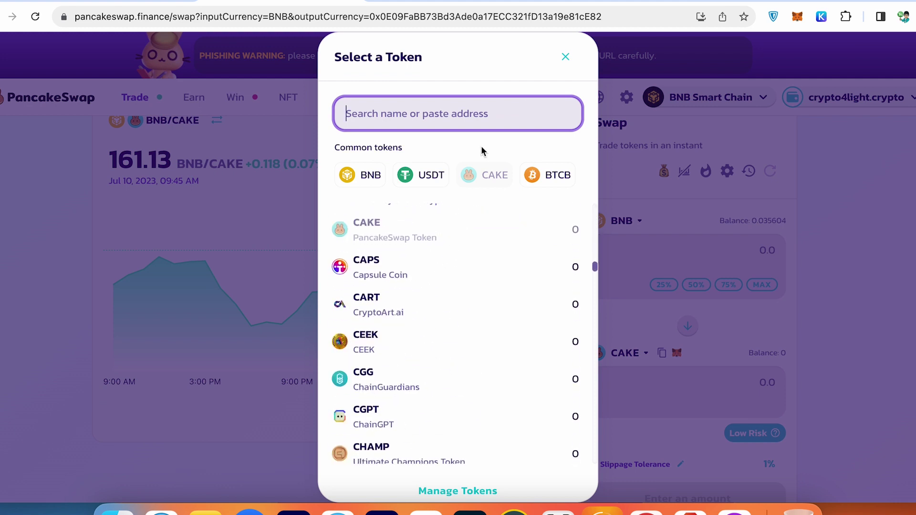
Browse DEXTools' BNB Chain gainers list topped by DragonKing.
left_click(565, 58)
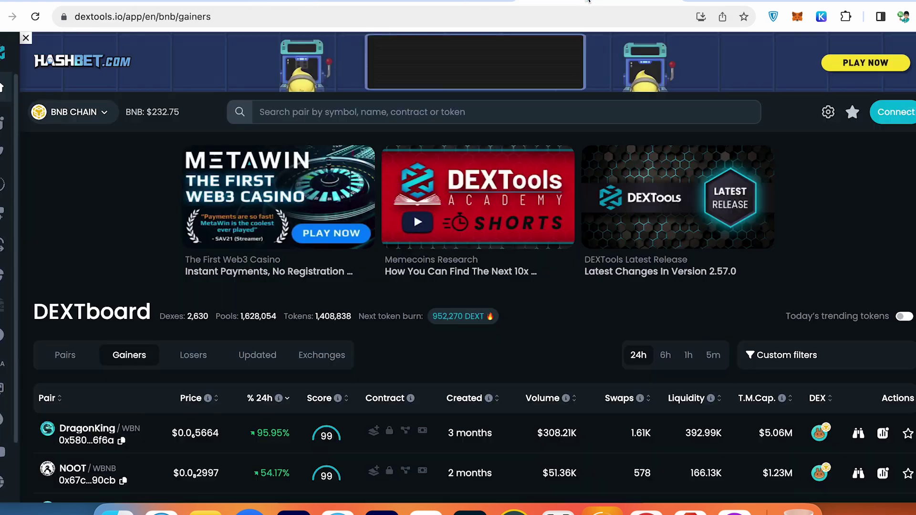
scroll(543, 213, "down", 2)
scroll(159, 260, "up", 2)
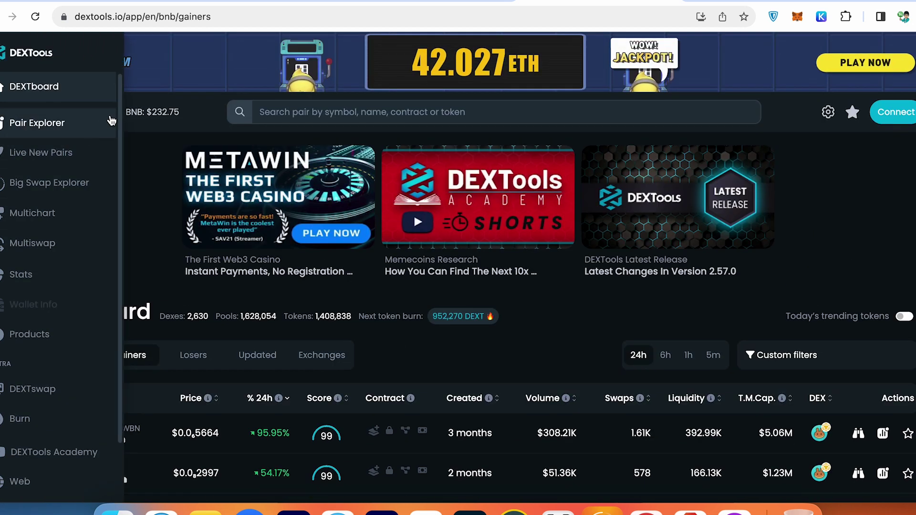
scroll(88, 119, "down", 3)
scroll(143, 267, "down", 3)
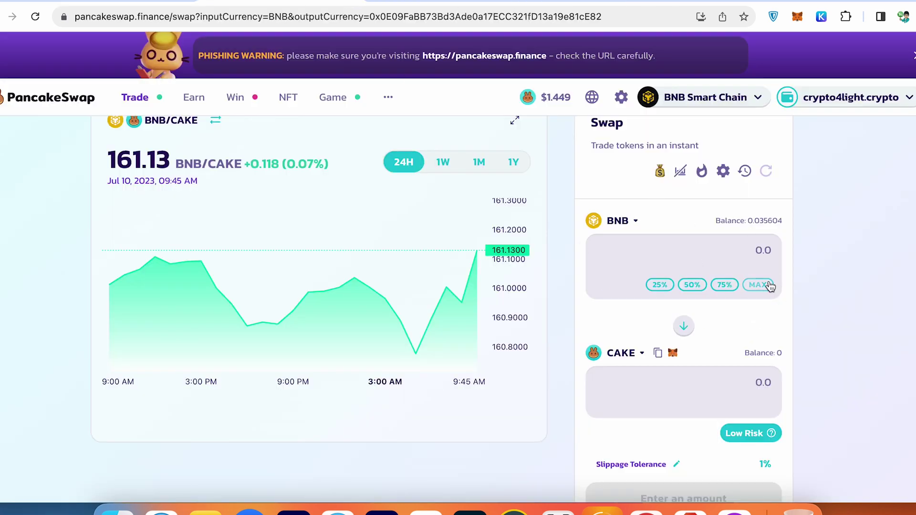
Swap the full BNB balance into DragonKing, imported by its pasted contract address.
left_click(757, 284)
scroll(642, 329, "down", 1)
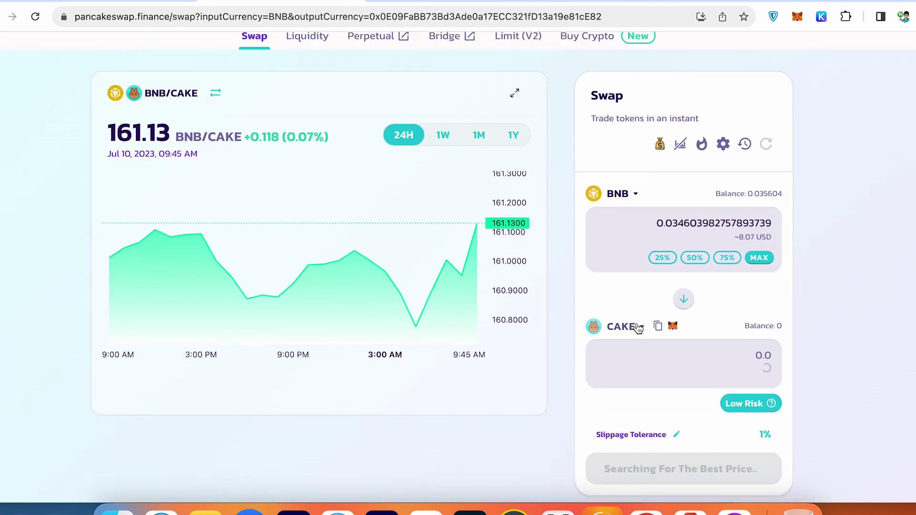
left_click(642, 329)
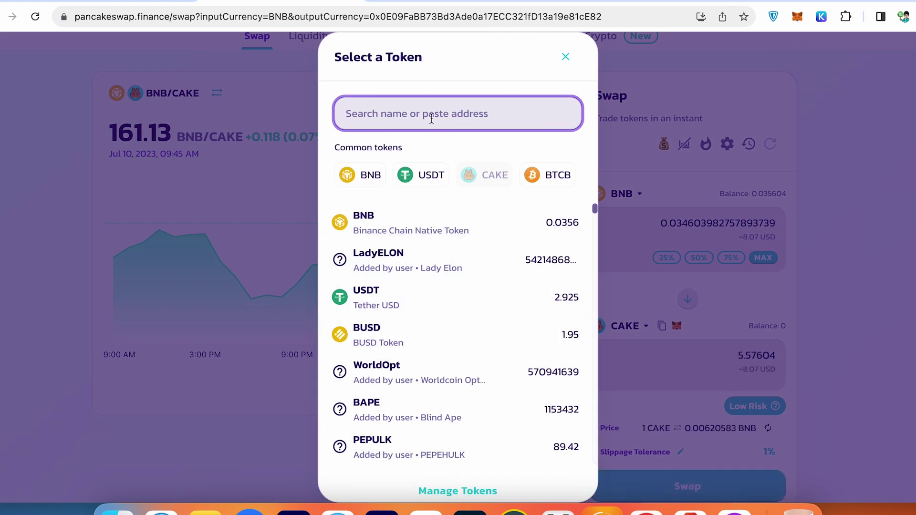
key("super+v")
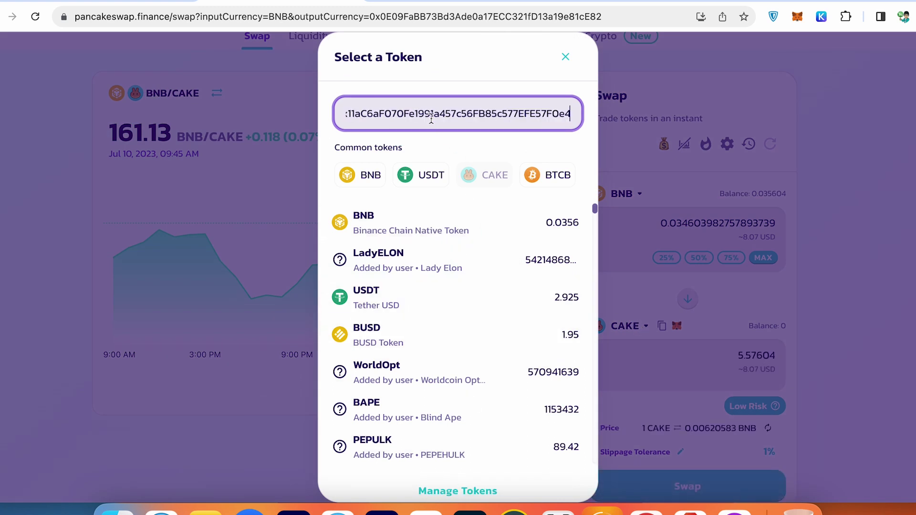
left_click(563, 267)
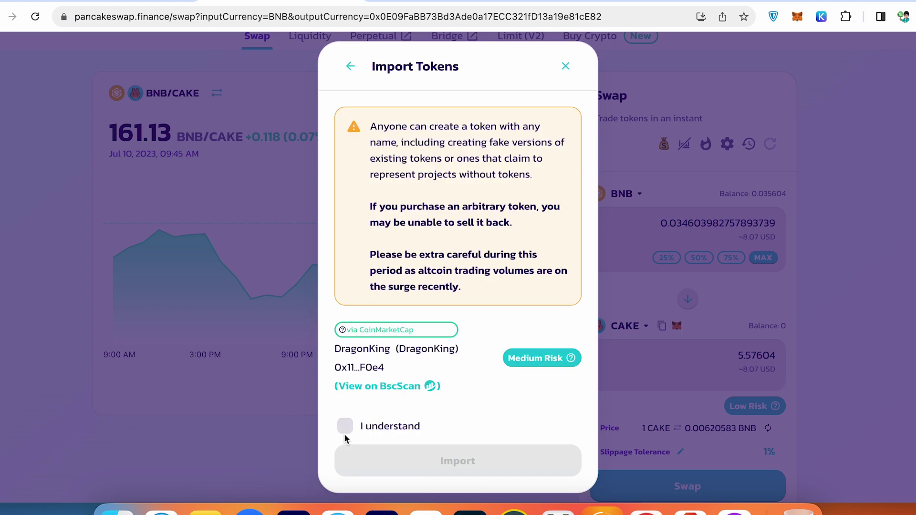
left_click(344, 425)
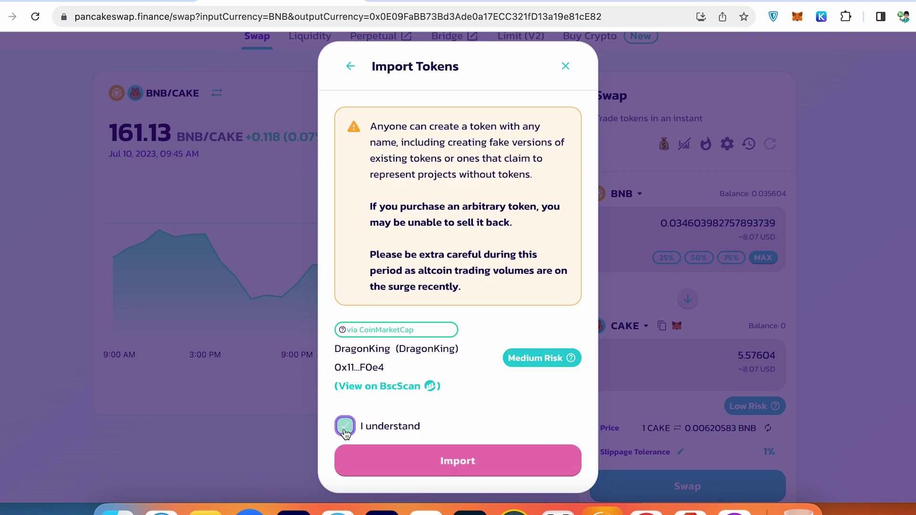
left_click(461, 468)
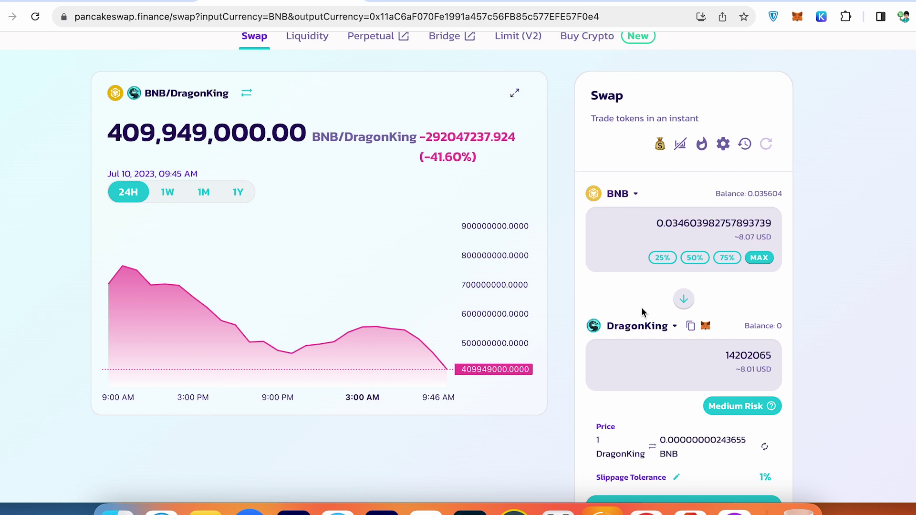
Check the MetaMask token balances: 0.0356 BNB, 2.925 USDT and 0 CAKE.
scroll(816, 328, "up", 3)
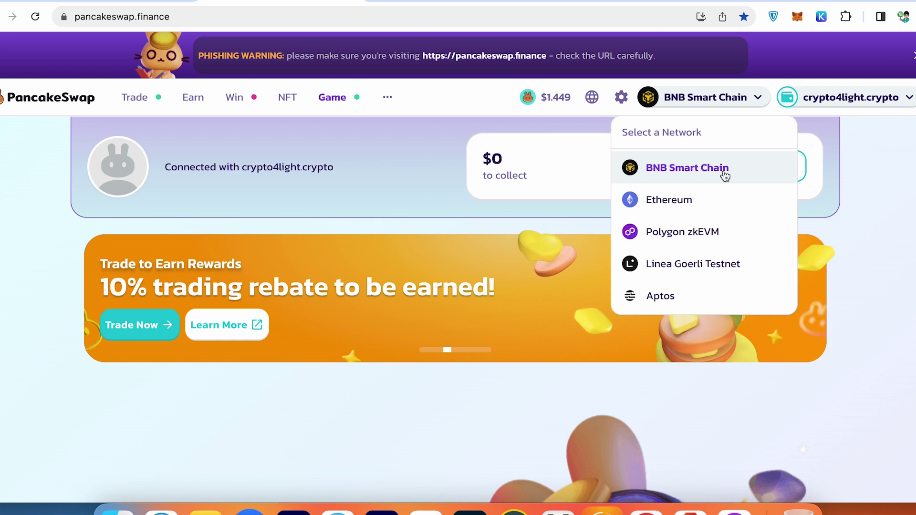
left_click(799, 17)
left_click(638, 288)
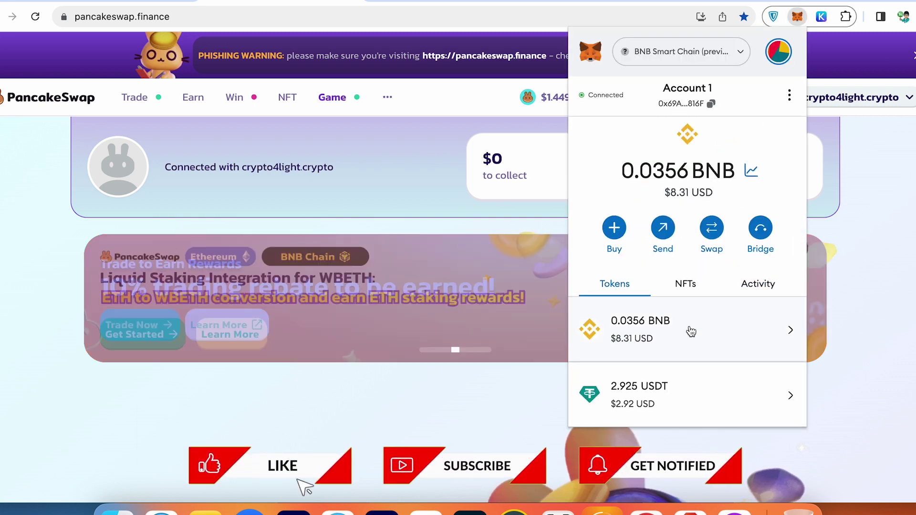
left_click(715, 109)
mouse_move(704, 97)
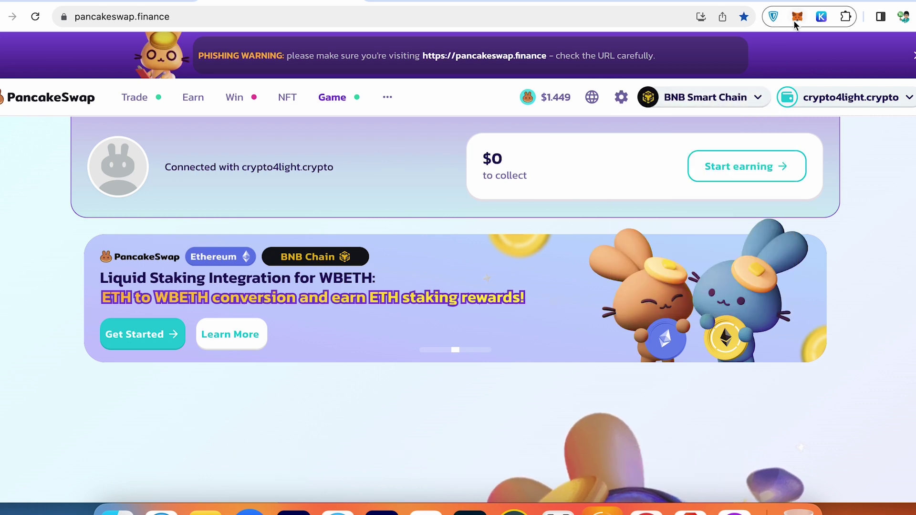
scroll(758, 177, "down", 1)
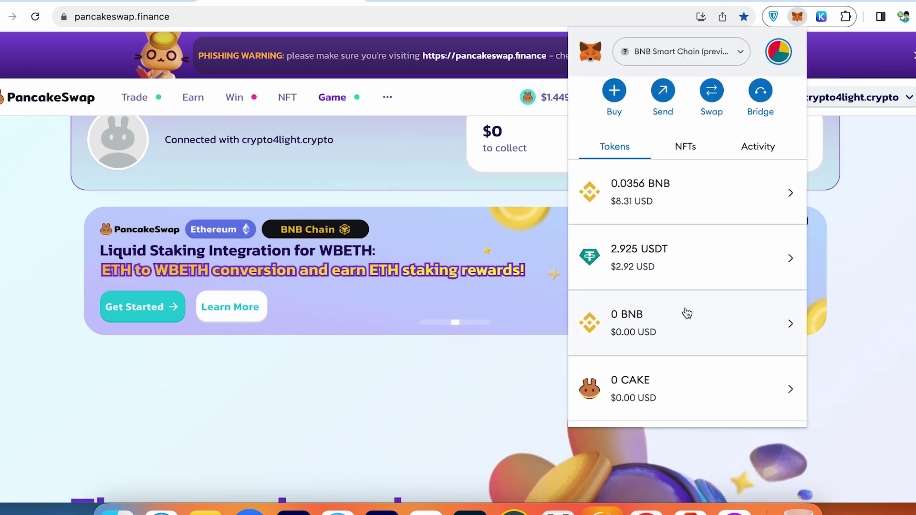